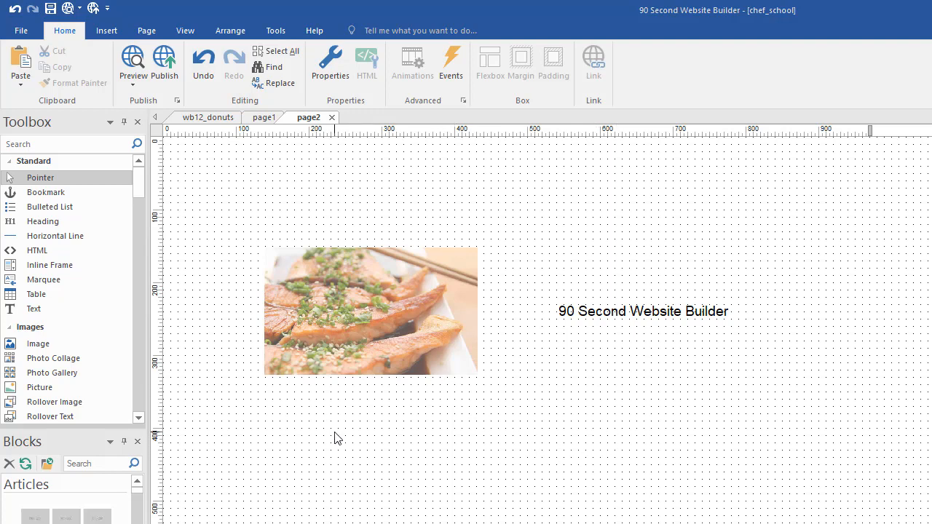
left_click(354, 324)
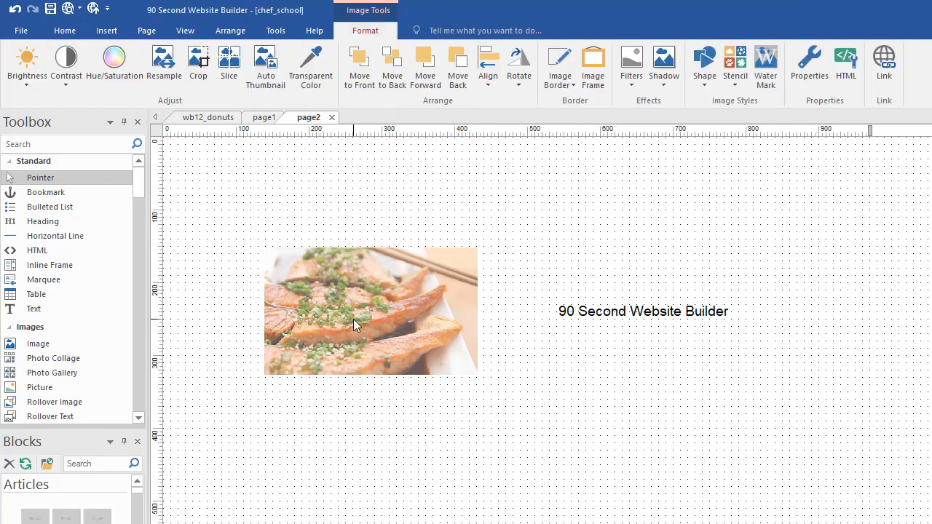
left_click(653, 319)
left_click(612, 356)
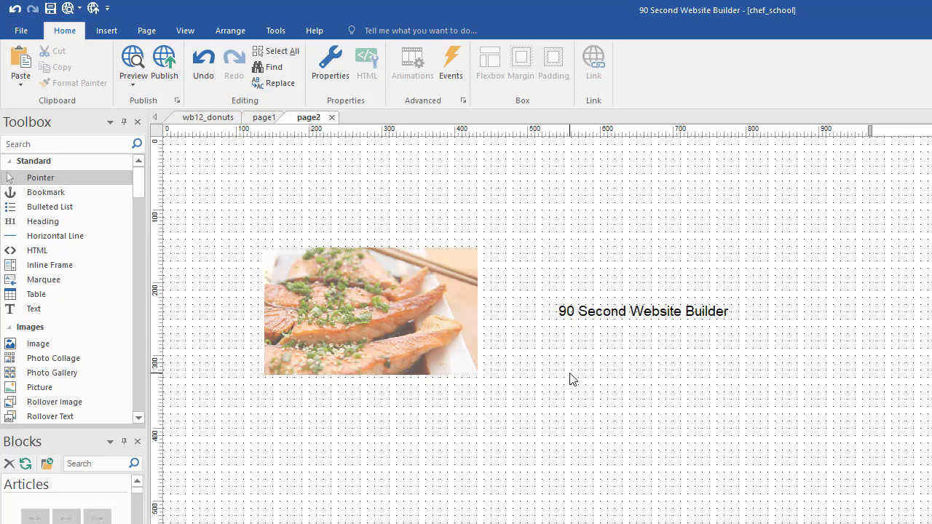
Start a new CSS3 transition for the salmon image, with hover as its trigger
double_click(402, 318)
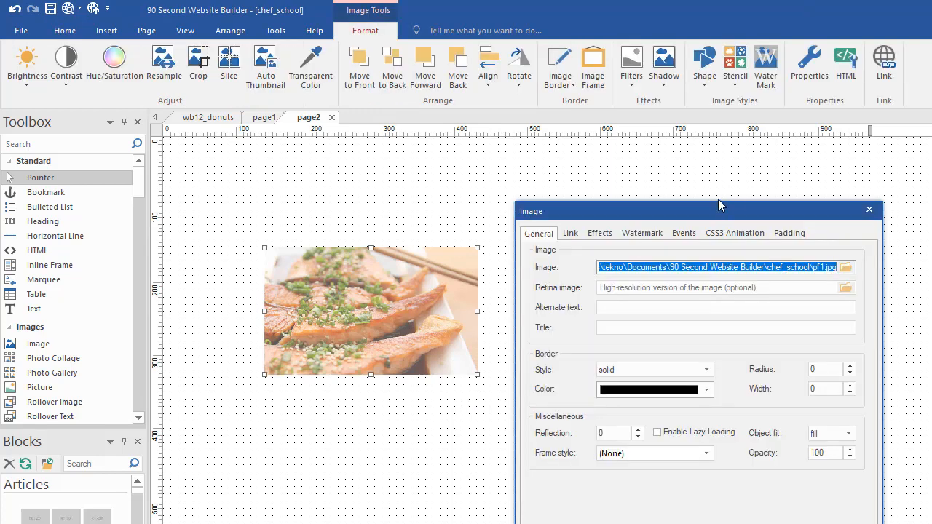
left_click_drag(718, 206, 693, 138)
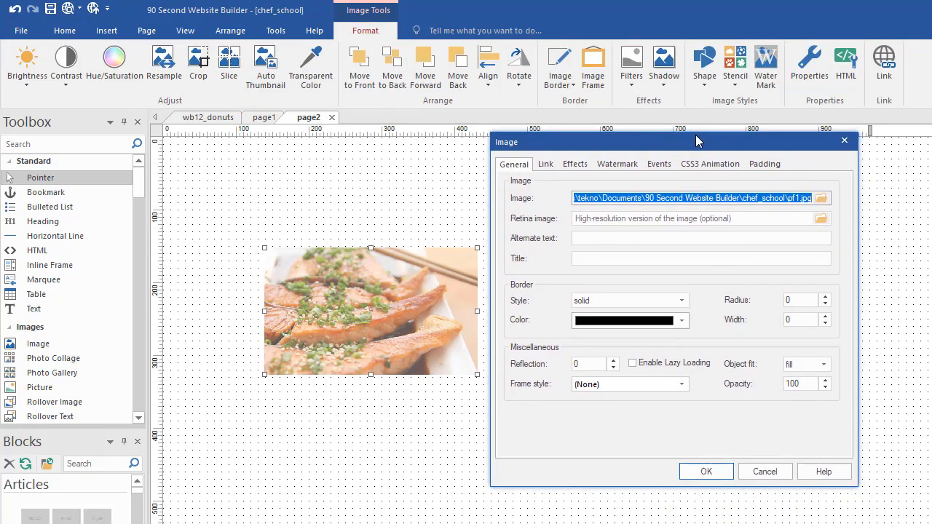
left_click(711, 172)
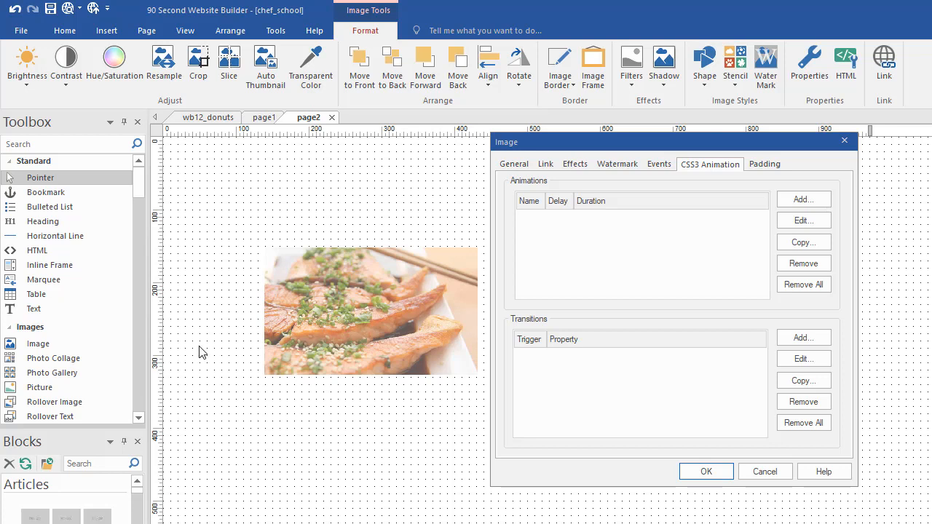
left_click(808, 342)
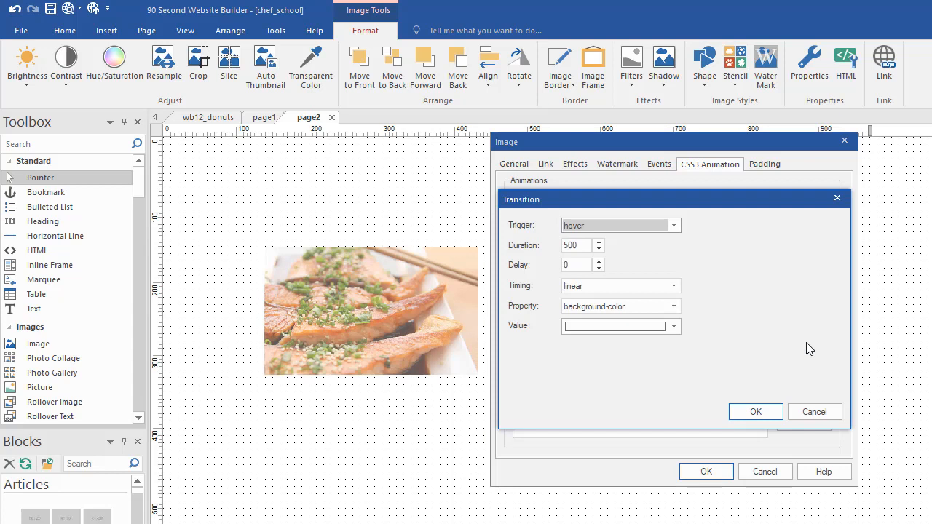
left_click(673, 226)
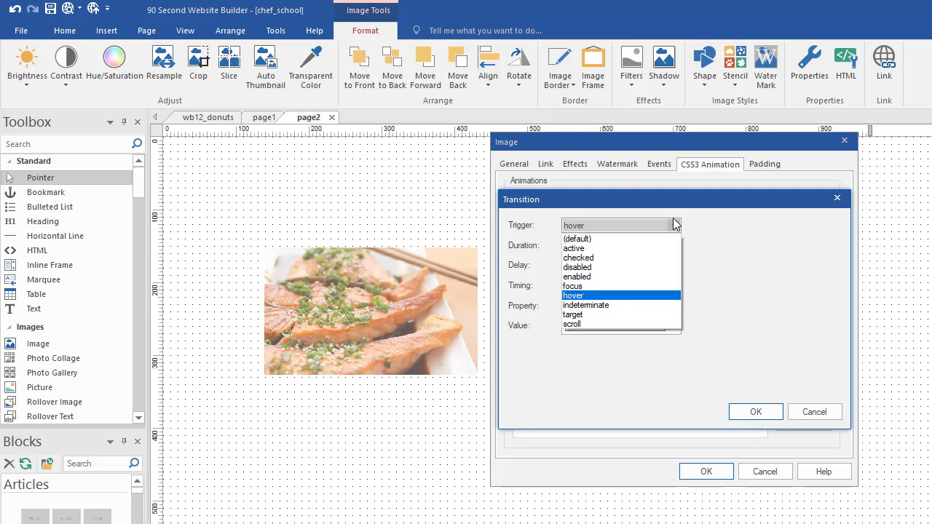
left_click(754, 245)
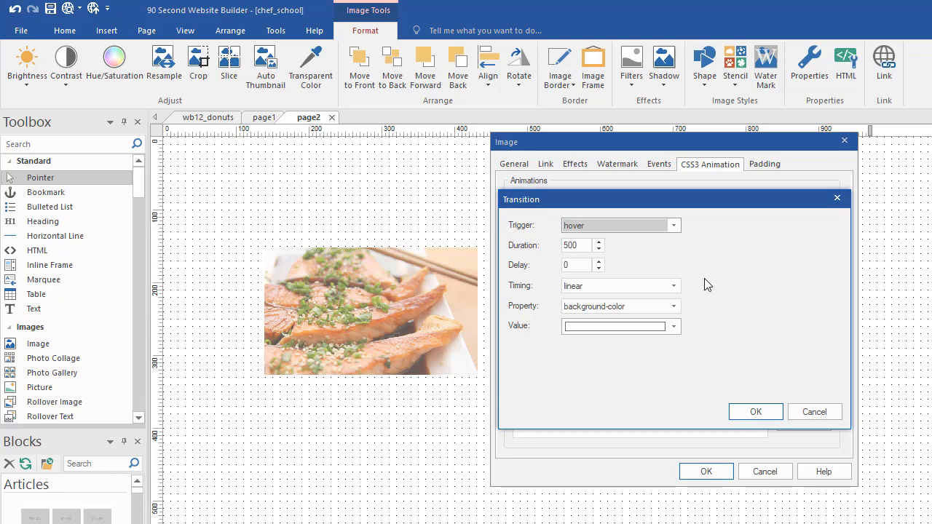
Choose transform as the property that the image's new transition animates
left_click(674, 306)
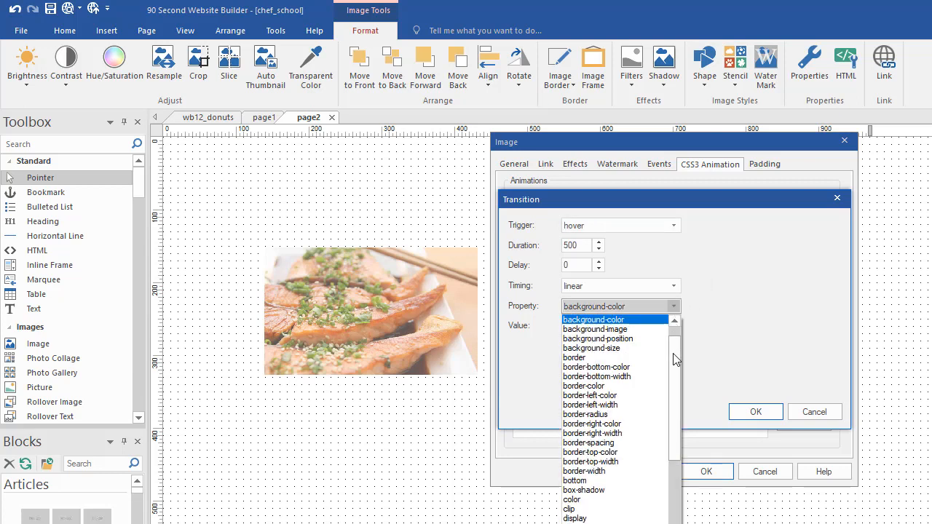
left_click_drag(676, 359, 731, 493)
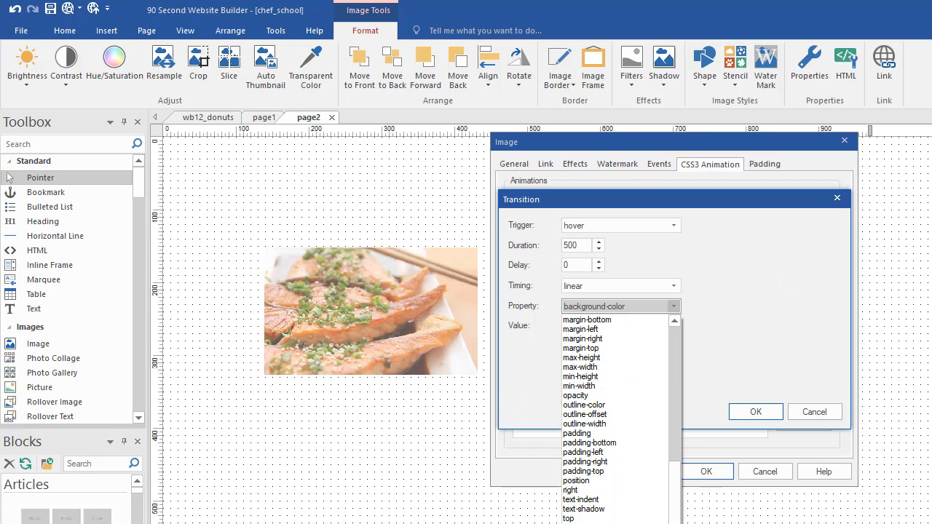
left_click(929, 11)
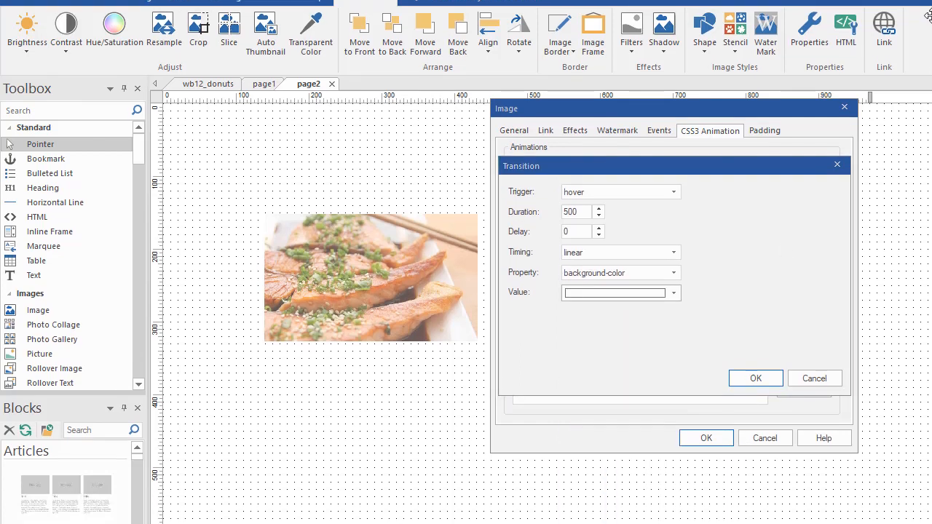
left_click(676, 306)
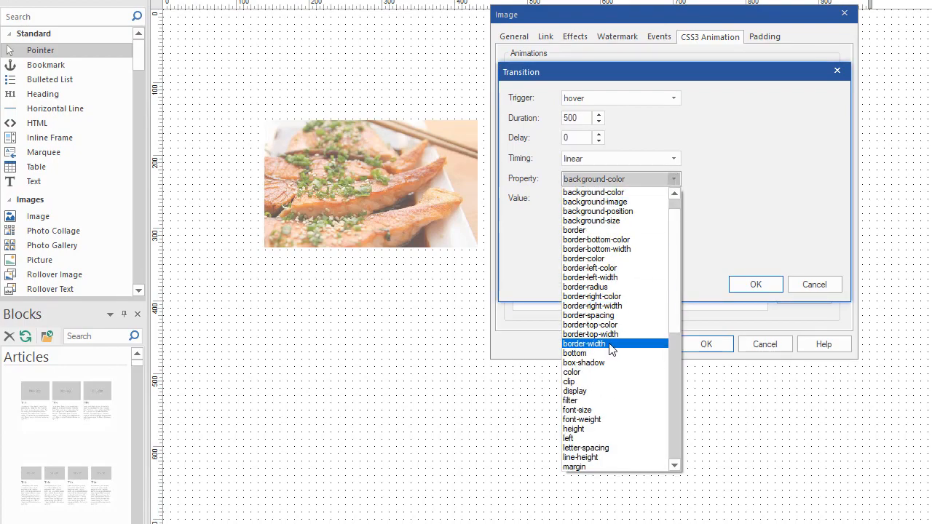
scroll(612, 343, "down", 10)
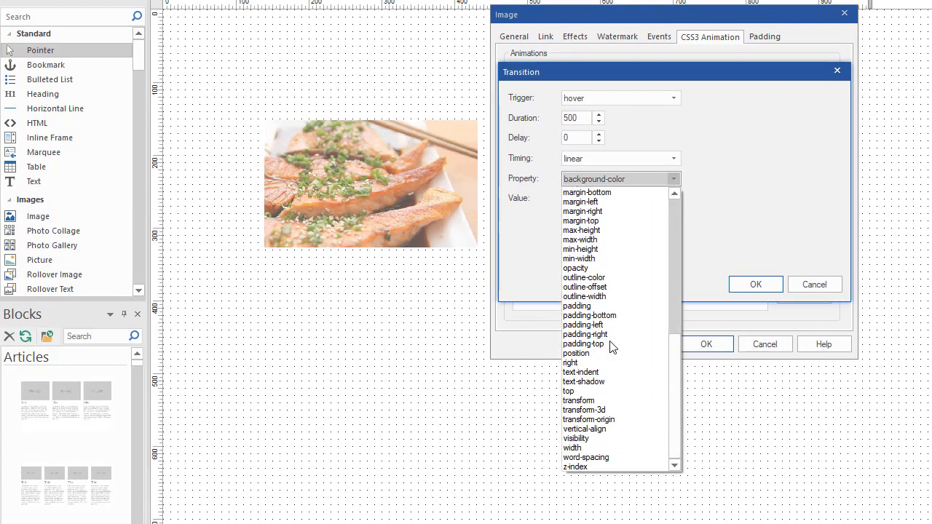
left_click(583, 400)
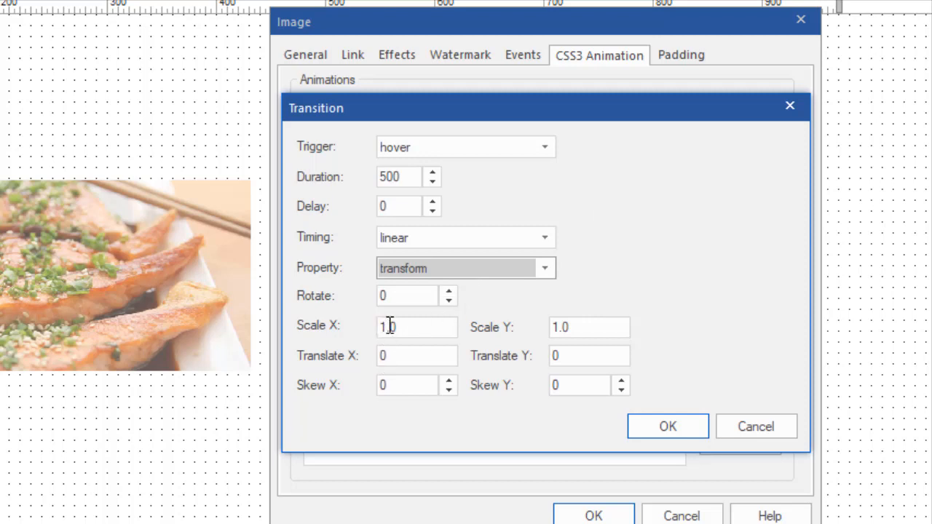
Set the transform's Scale X and Scale Y to 2.0 and apply the transition to the image
left_click_drag(387, 326, 373, 326)
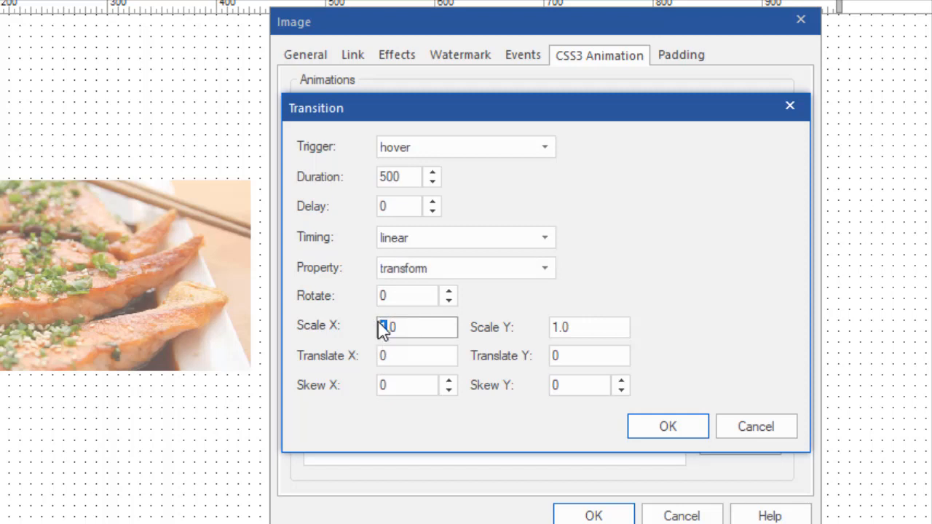
type("2")
left_click_drag(560, 327, 550, 327)
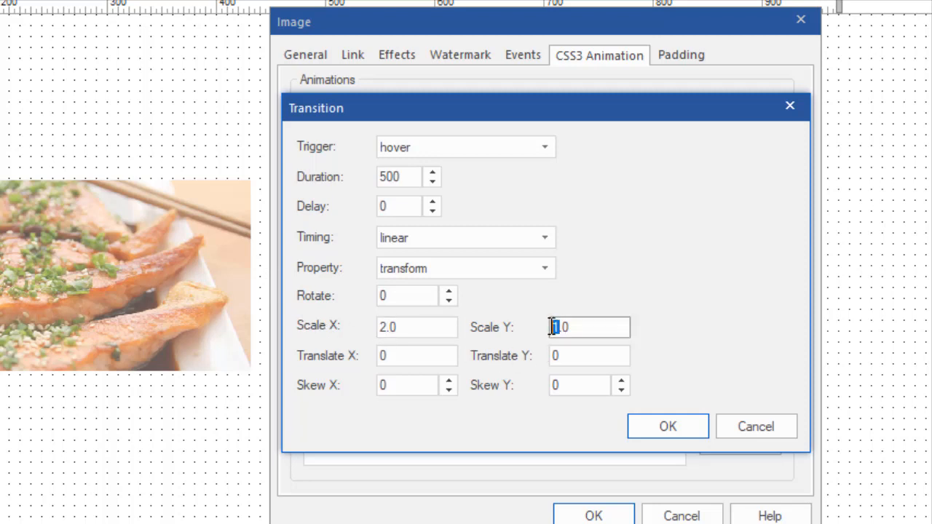
type("2")
left_click(675, 427)
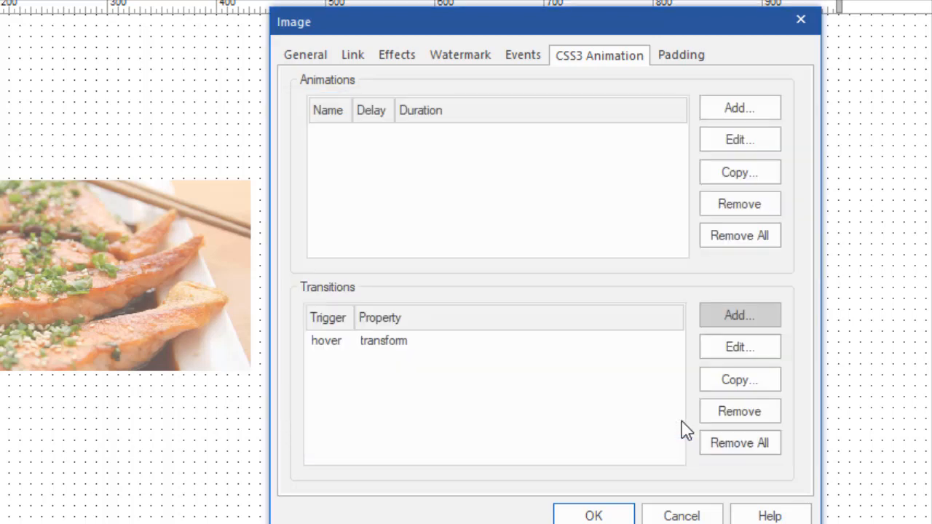
left_click(597, 514)
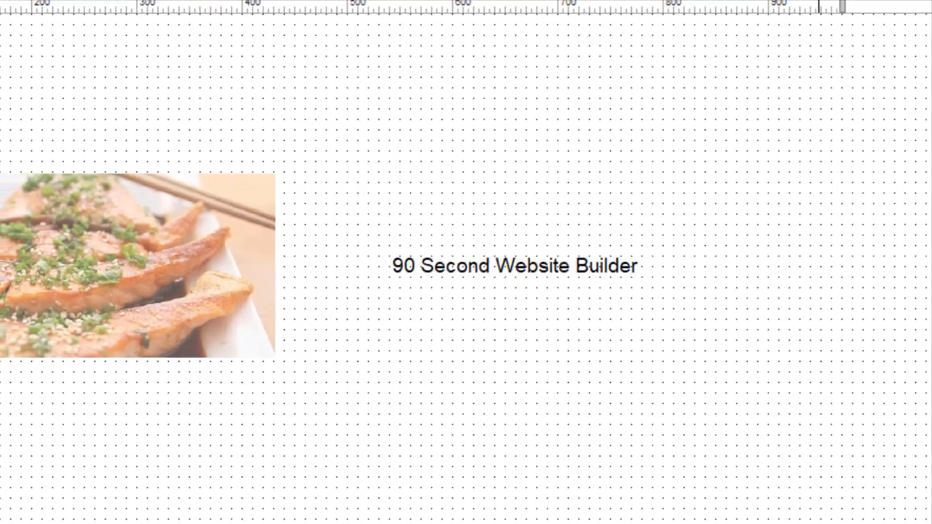
Preview the page and test the enlarging effect by pointing at the image
left_click_drag(931, 33, 722, 2)
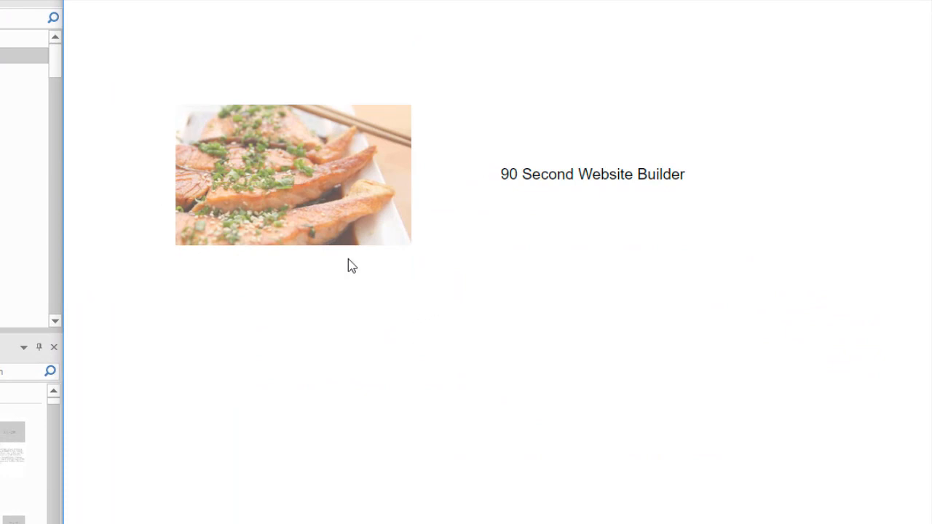
mouse_move(317, 206)
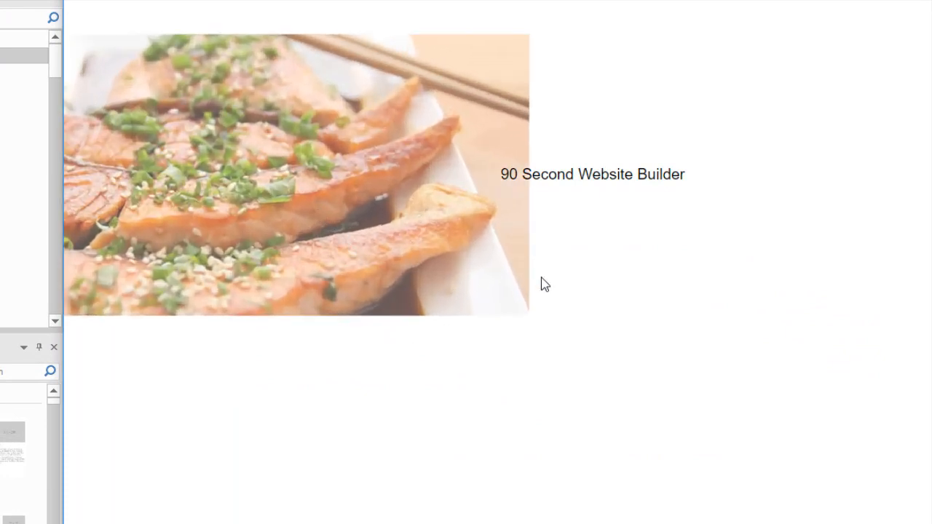
mouse_move(364, 203)
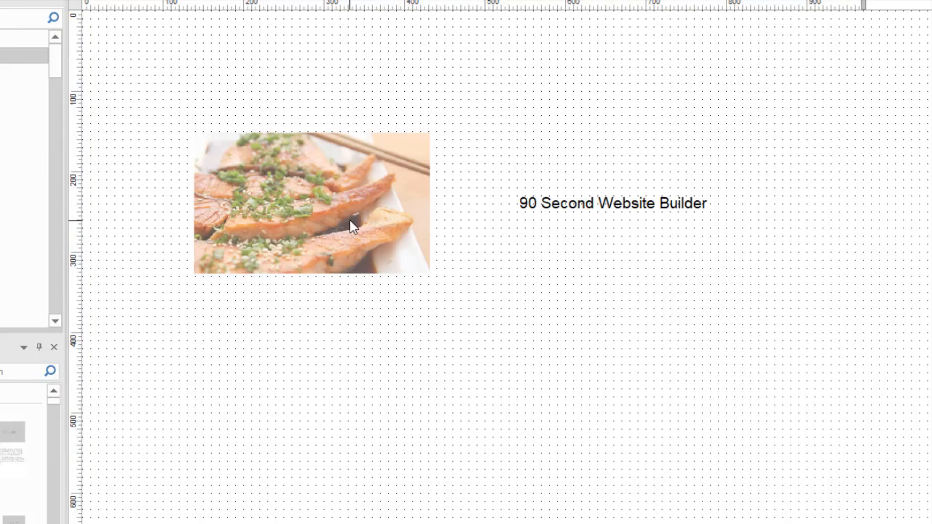
Edit the image's hover transform transition to rotate by 22 and apply the change
double_click(350, 218)
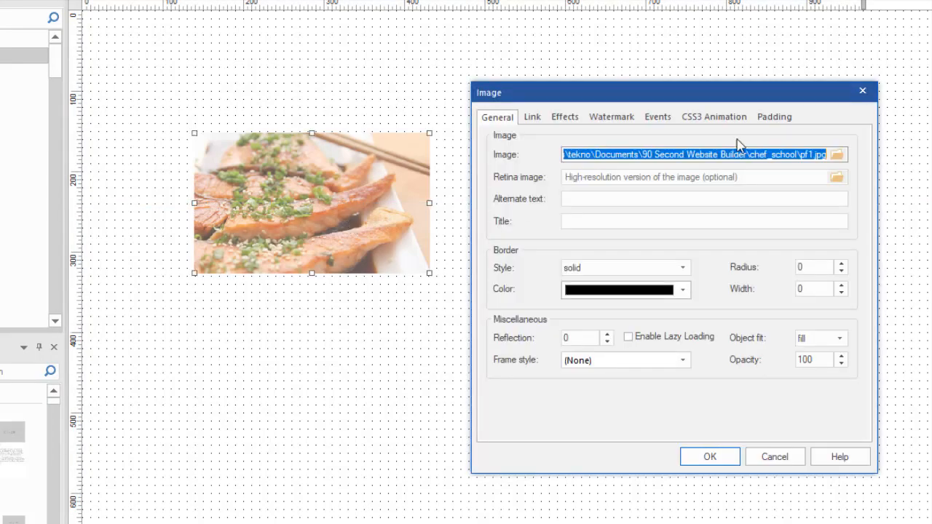
left_click(714, 116)
left_click_drag(707, 97, 702, 32)
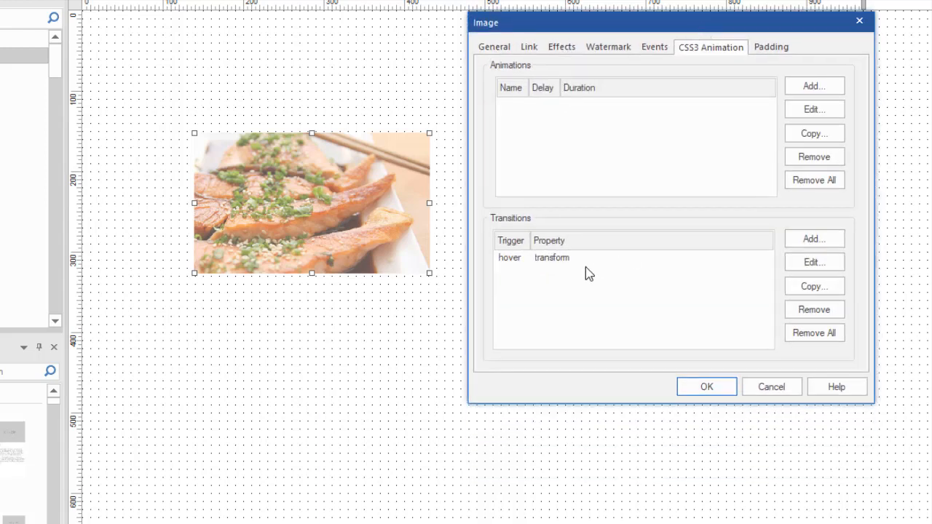
left_click(546, 258)
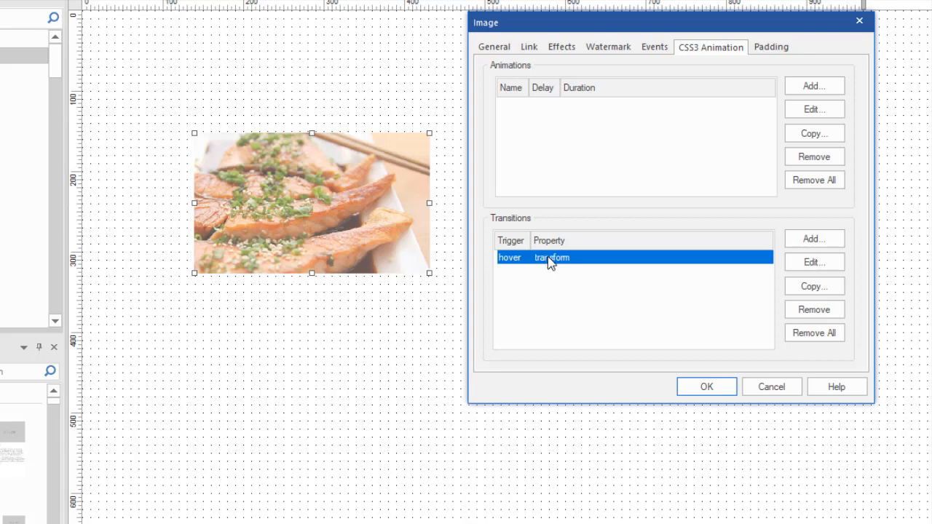
left_click(822, 261)
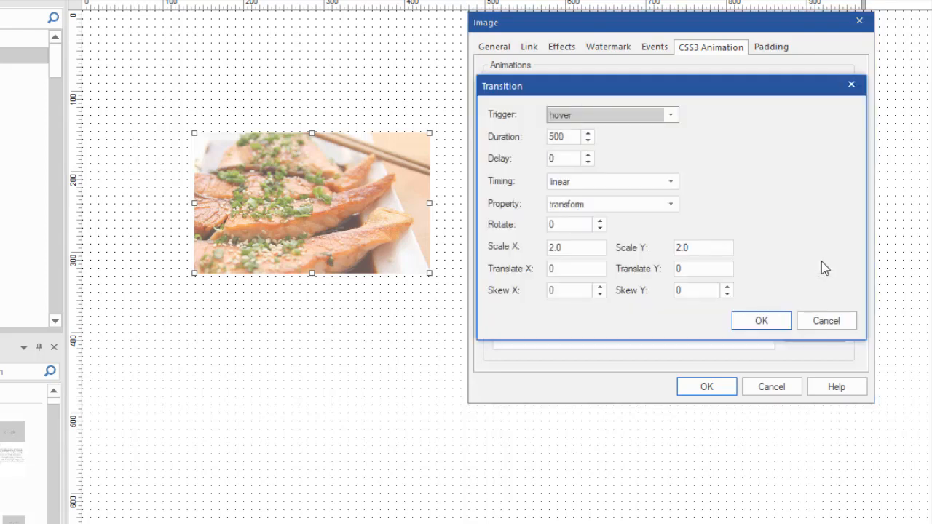
double_click(559, 225)
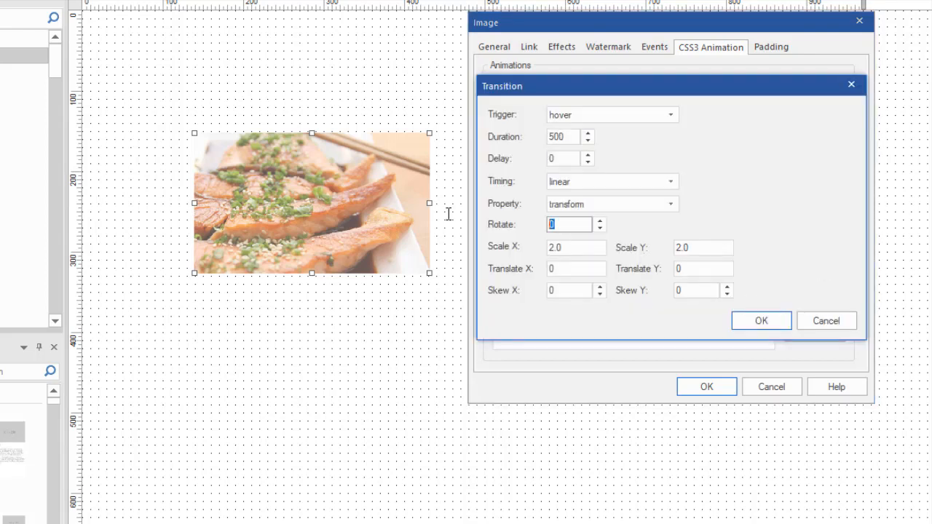
type("22")
left_click(775, 326)
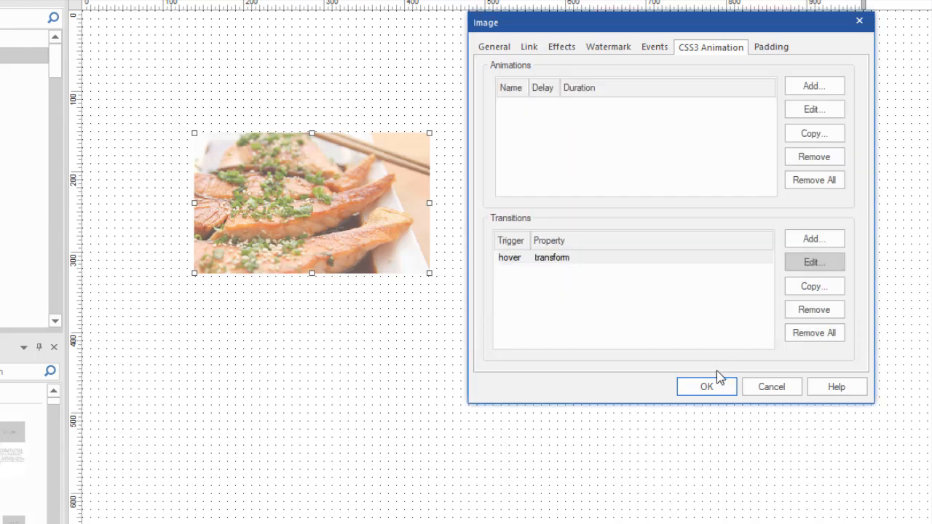
left_click(709, 387)
left_click(920, 322)
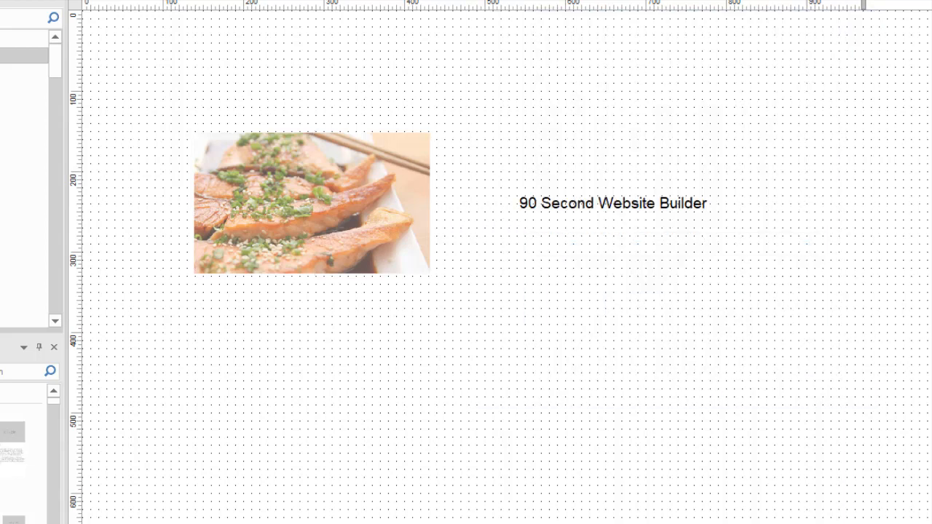
Preview the page again to test the image's rotation on hover, then close the preview
key("F5")
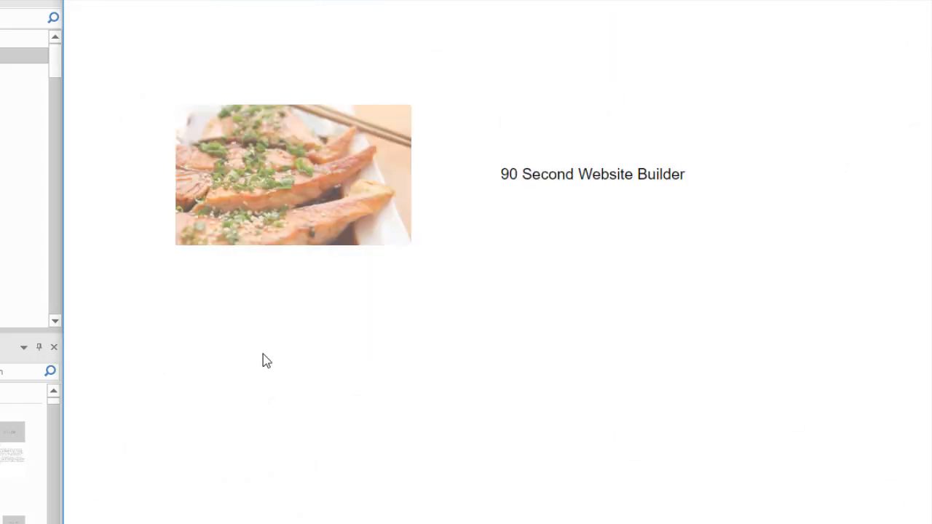
mouse_move(322, 216)
key("alt+F4")
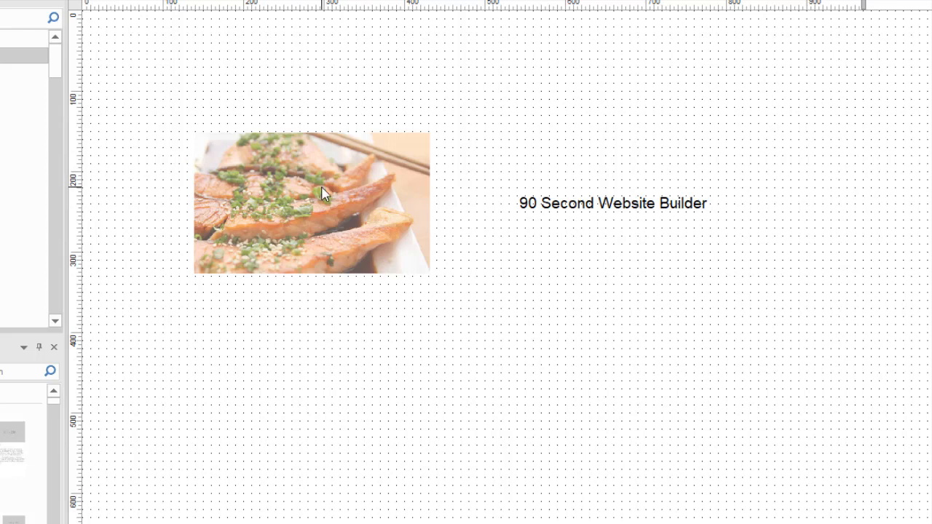
left_click(593, 204)
double_click(593, 204)
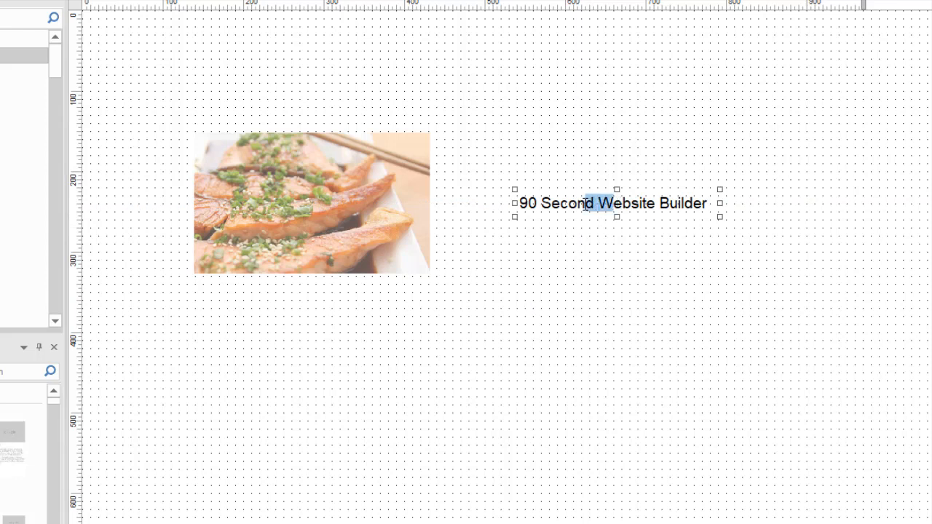
left_click(585, 264)
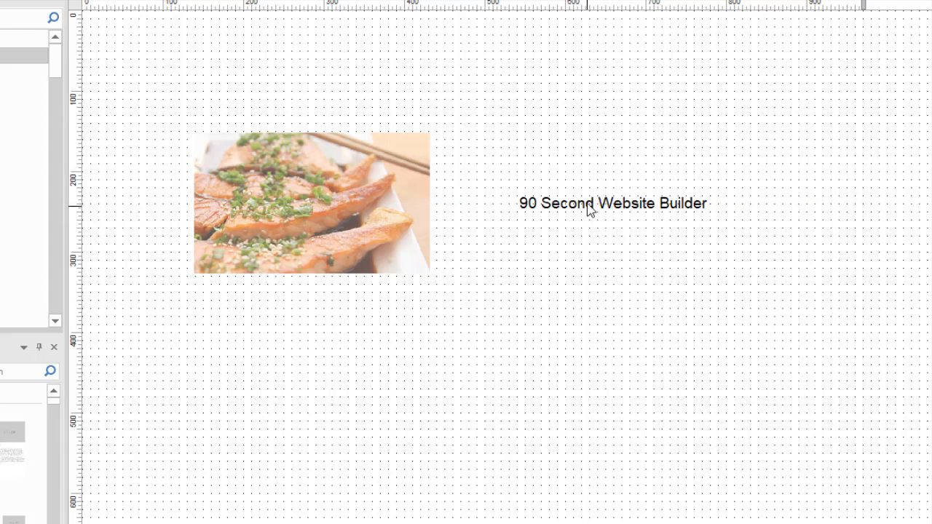
Open the hover word-spacing transition of the "90 Second Website Builder" text from its CSS3 animation settings
right_click(589, 206)
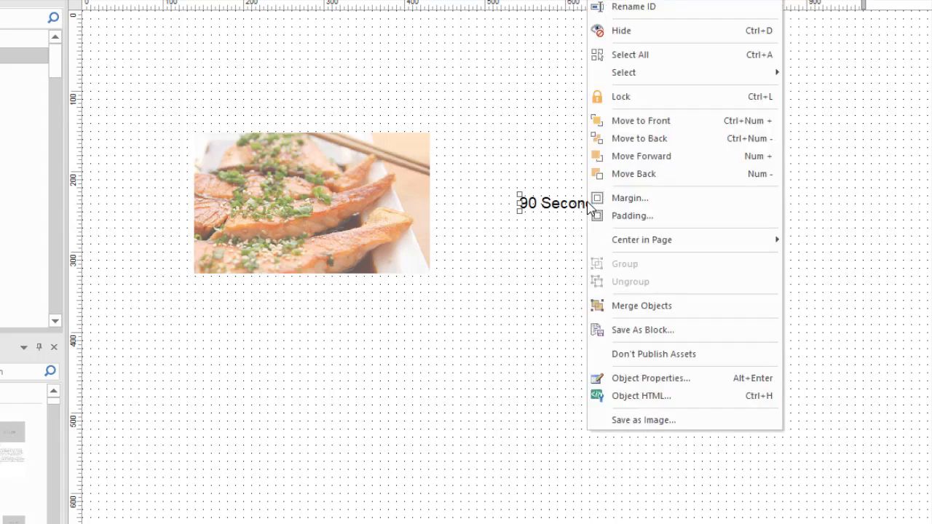
left_click(676, 378)
left_click_drag(648, 98, 624, 20)
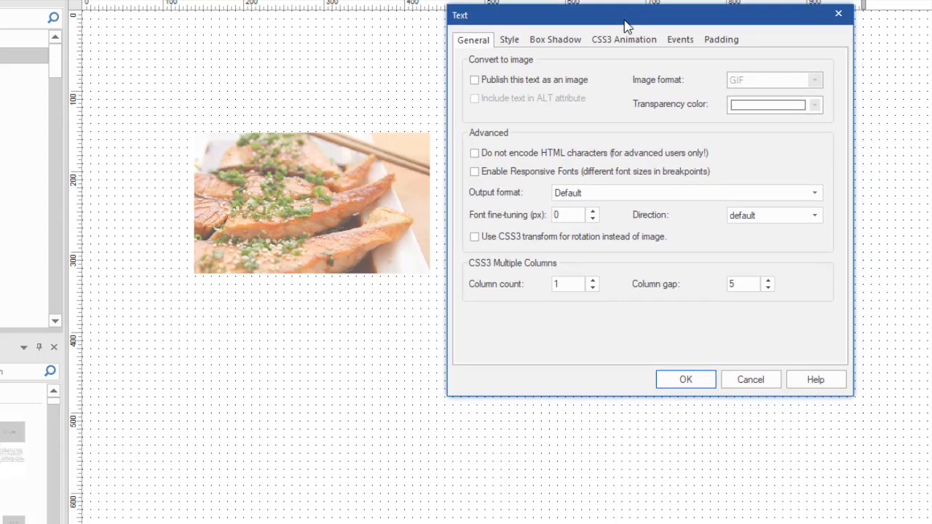
left_click(617, 40)
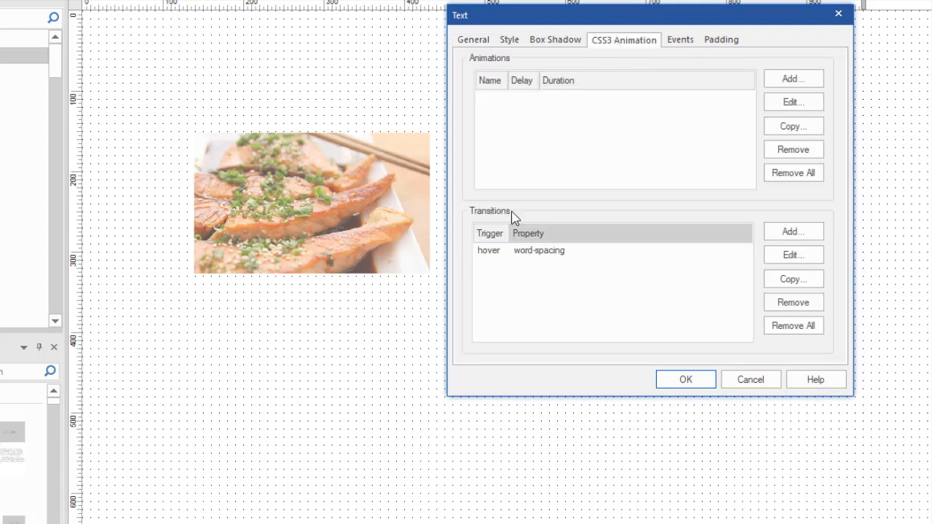
left_click(521, 251)
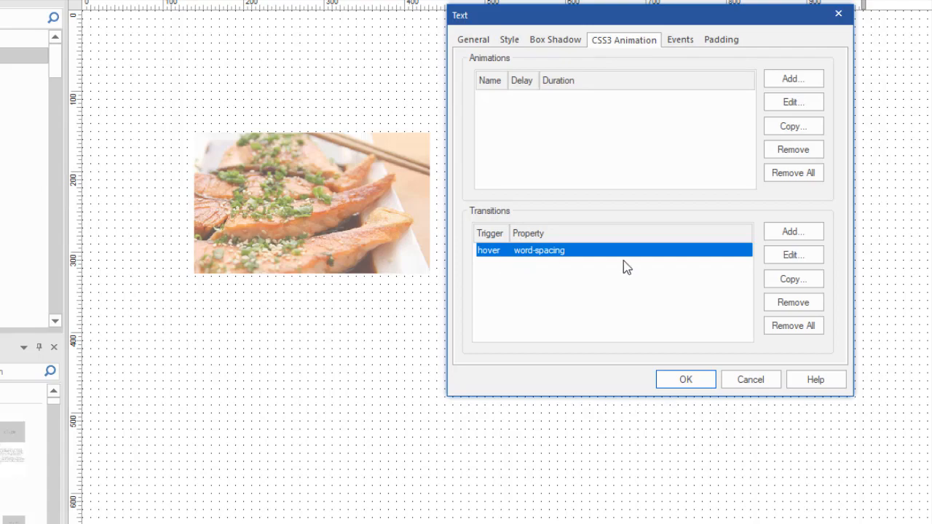
left_click(799, 256)
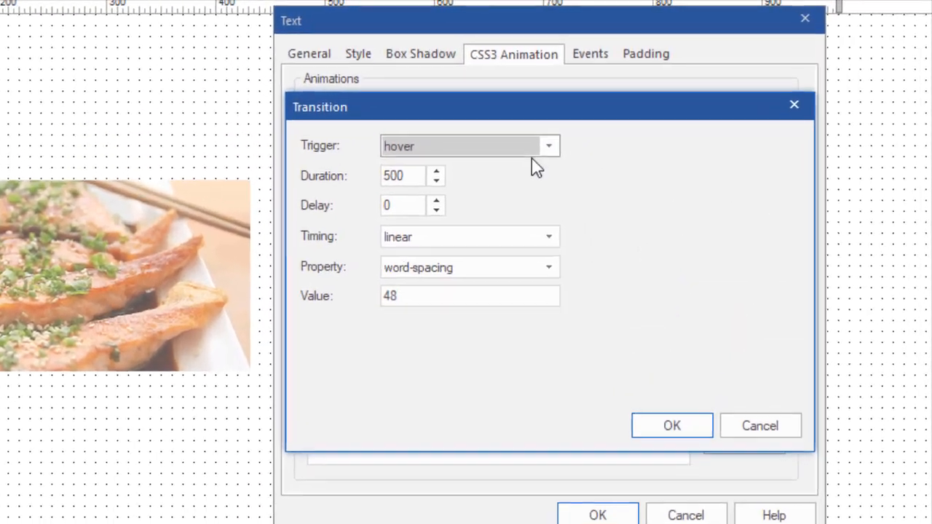
Look through the properties available for the text's transition, keep word-spacing, and accept the transition and text settings
left_click(541, 276)
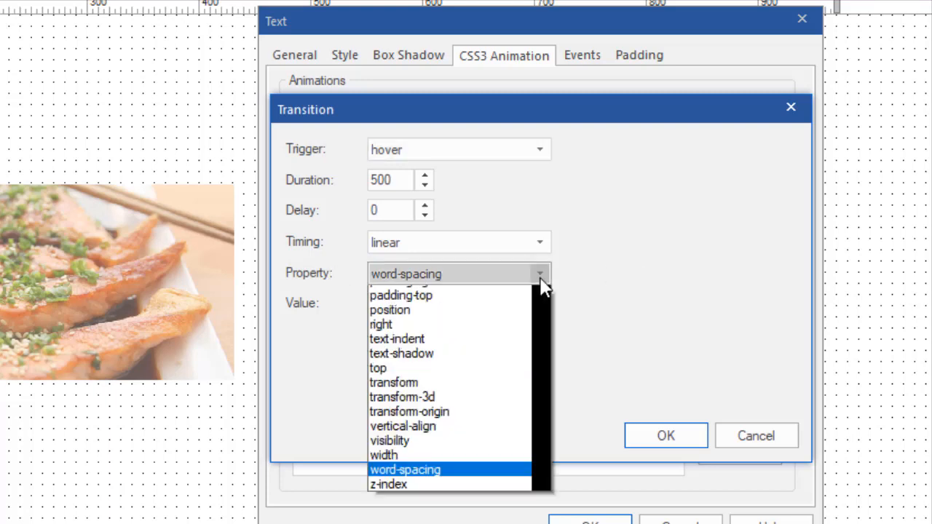
scroll(542, 285, "up", 5)
left_click(510, 522)
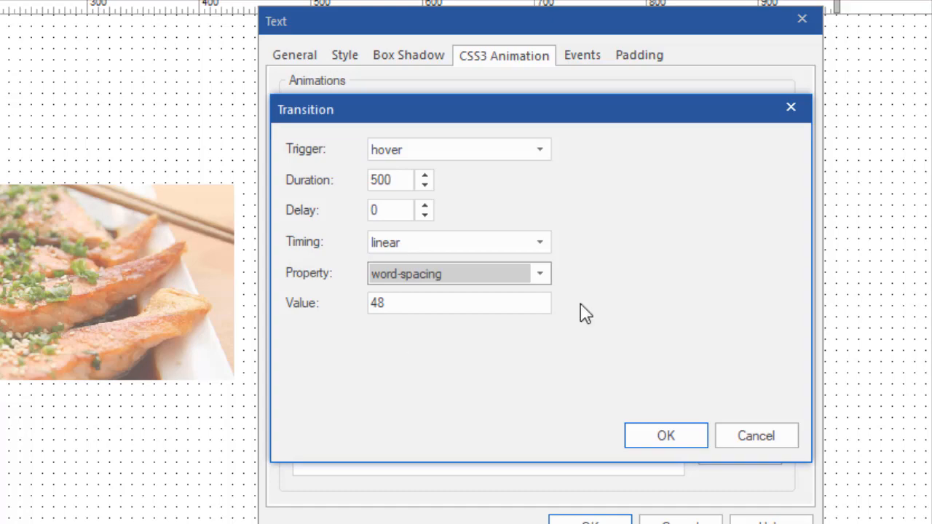
left_click(540, 274)
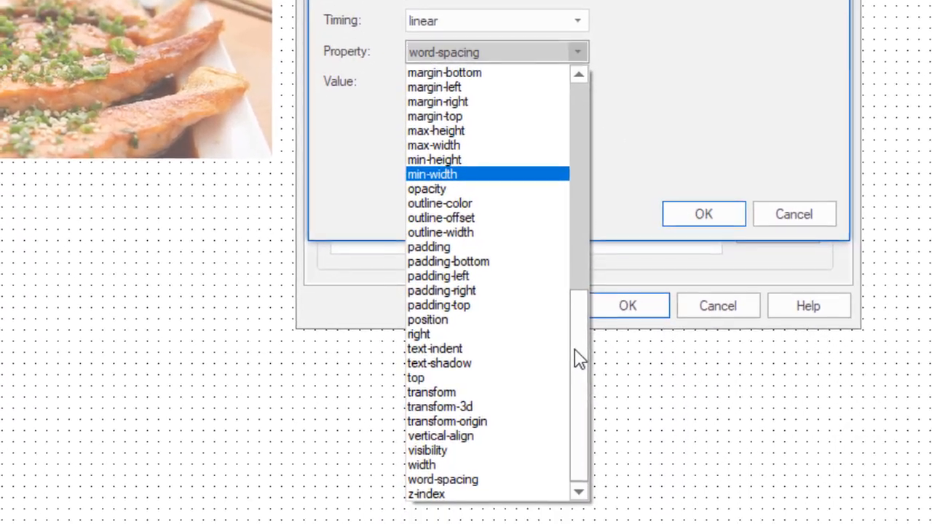
left_click_drag(580, 357, 610, 146)
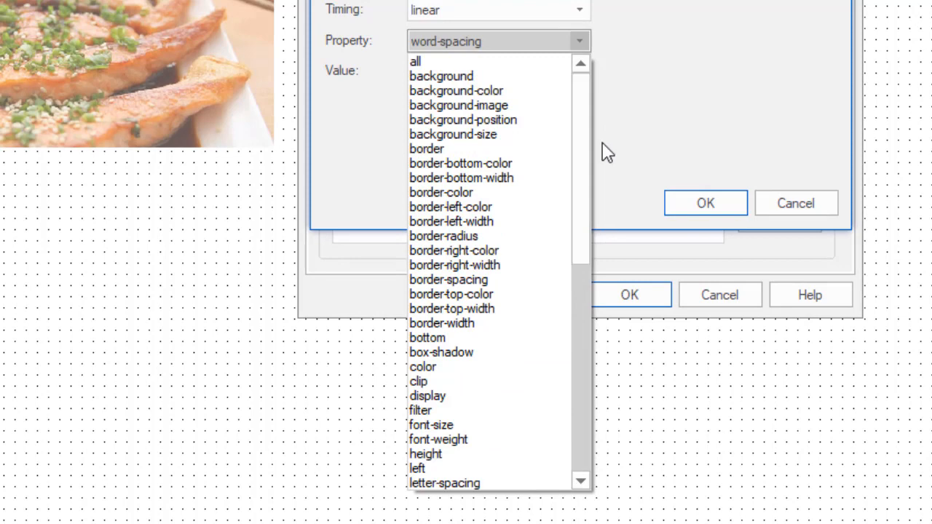
left_click_drag(584, 139, 584, 143)
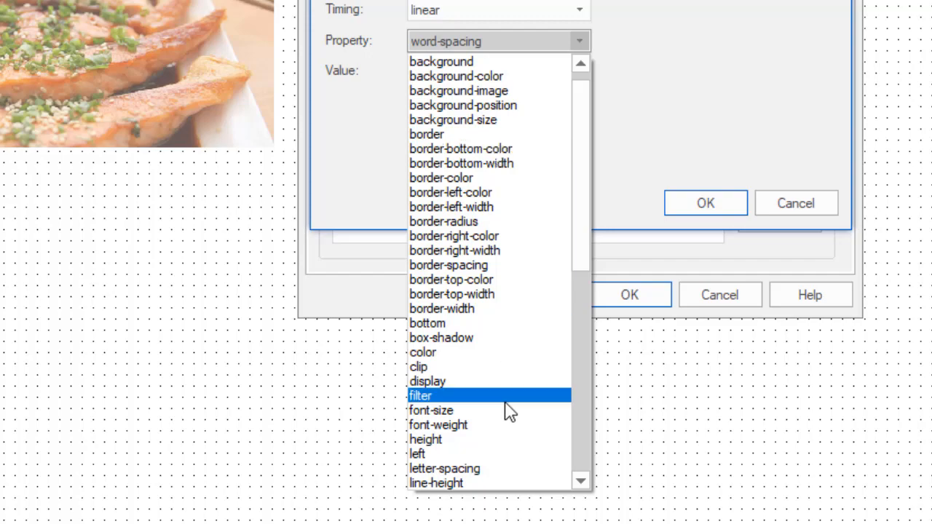
scroll(510, 399, "down", 10)
scroll(511, 393, "down", 1)
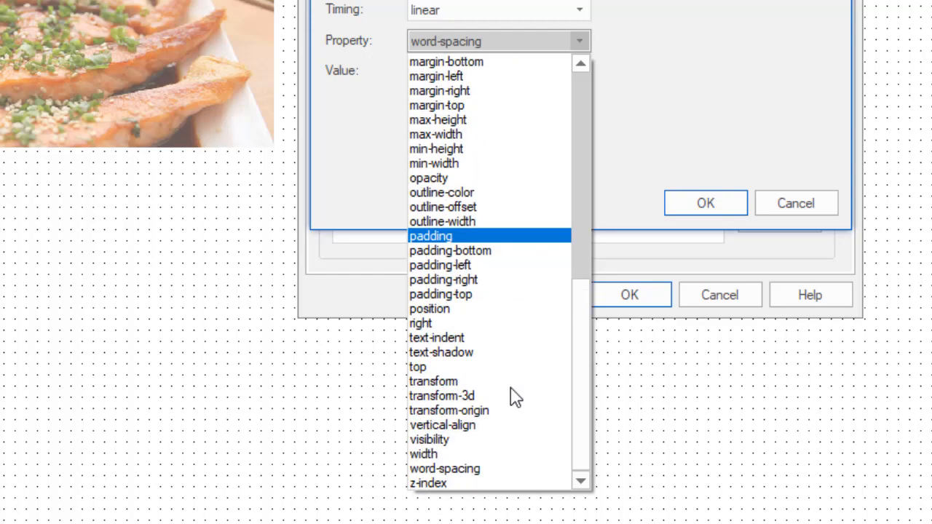
left_click(742, 91)
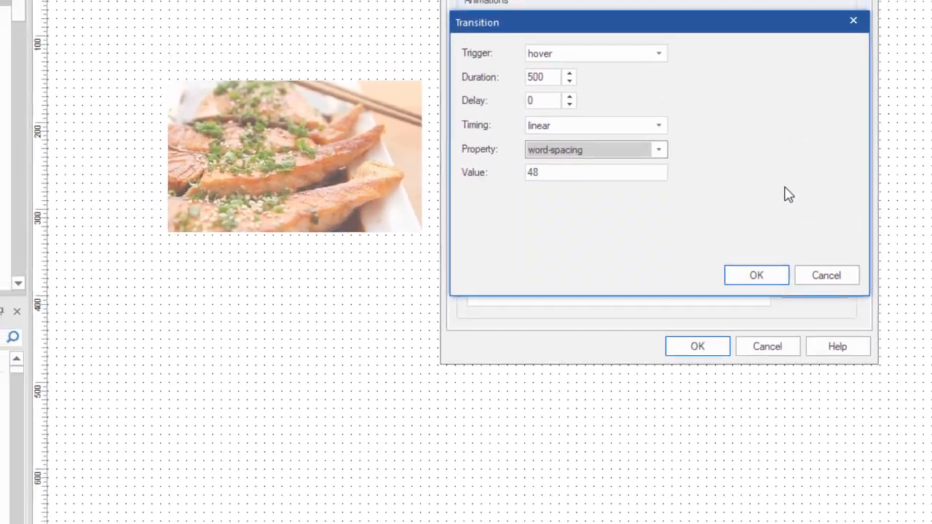
left_click(760, 281)
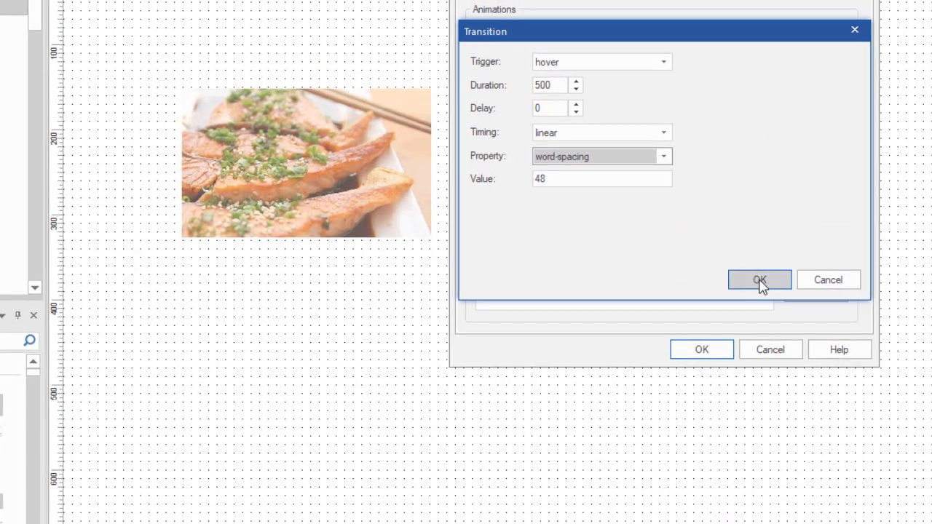
left_click(691, 353)
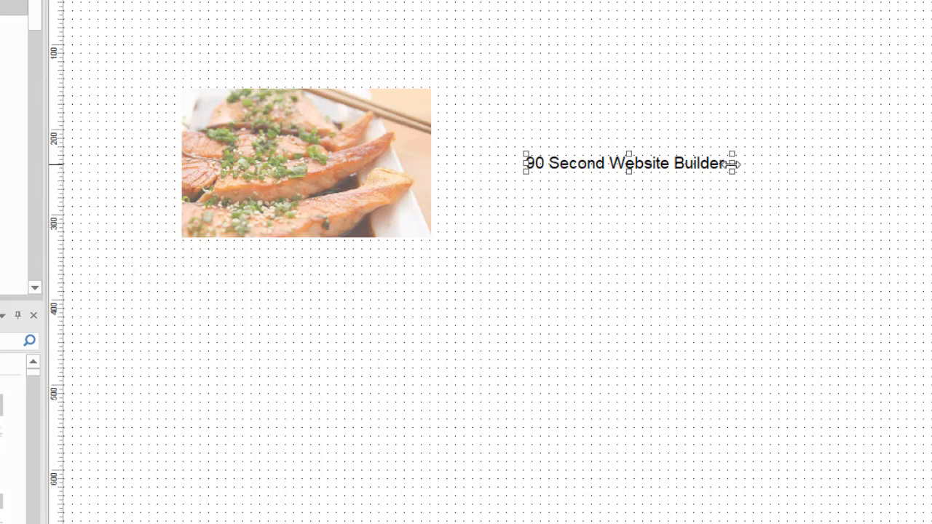
Widen the text object's box to about twice its width and move it closer to the image
left_click_drag(733, 163, 924, 169)
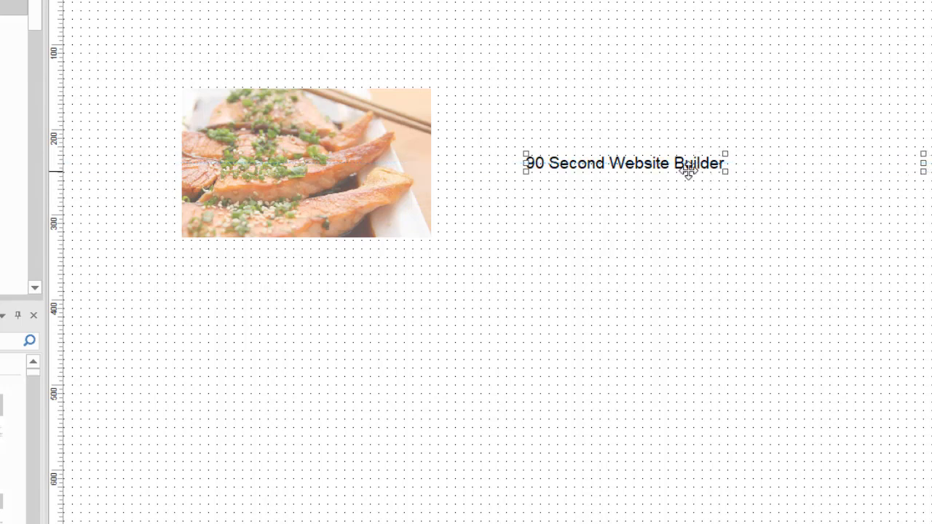
left_click_drag(678, 162, 618, 162)
left_click(676, 248)
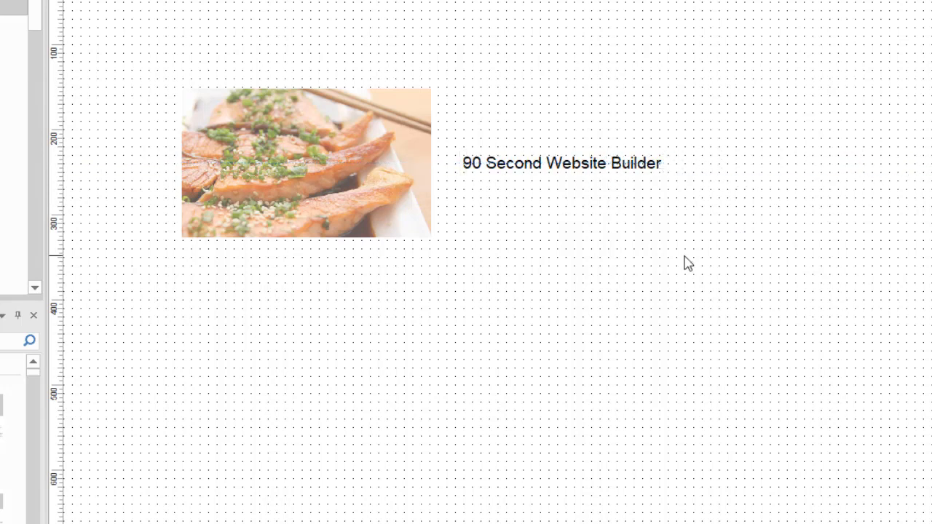
Preview the page to test the text's word-spacing transition, and close the preview
key("F5")
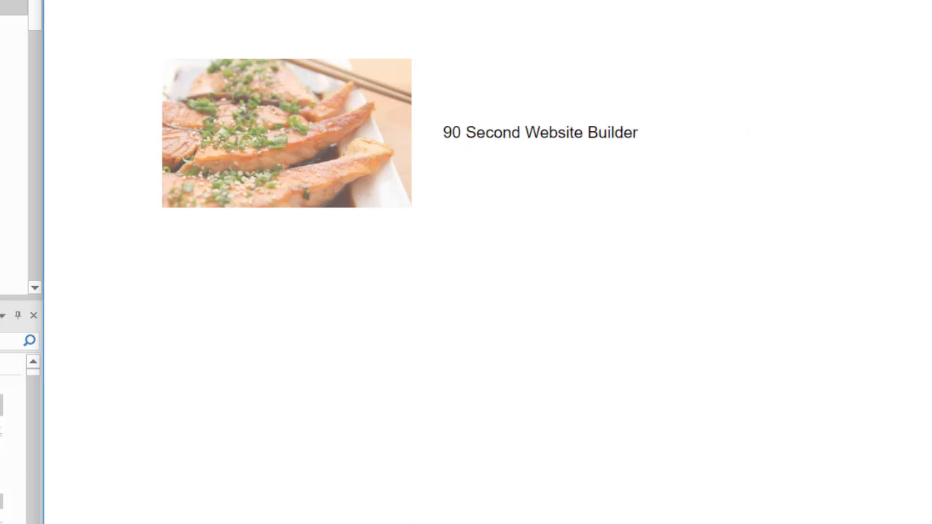
key("alt+F4")
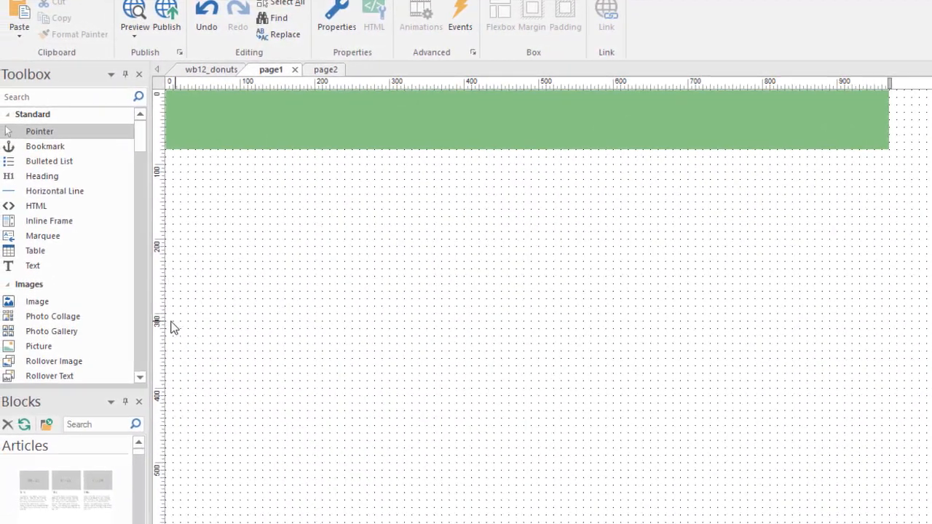
Open the CSS3 animation settings of the green page header on page1
left_click_drag(142, 134, 140, 210)
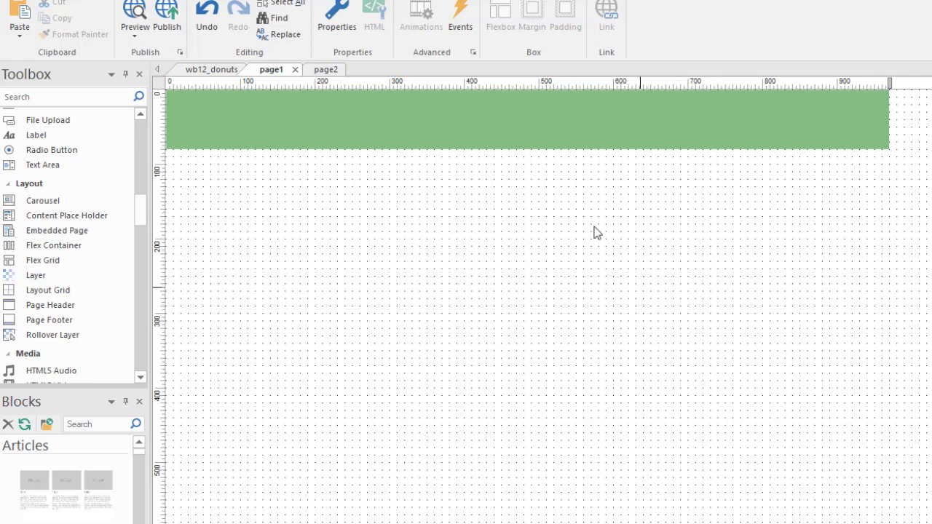
double_click(580, 117)
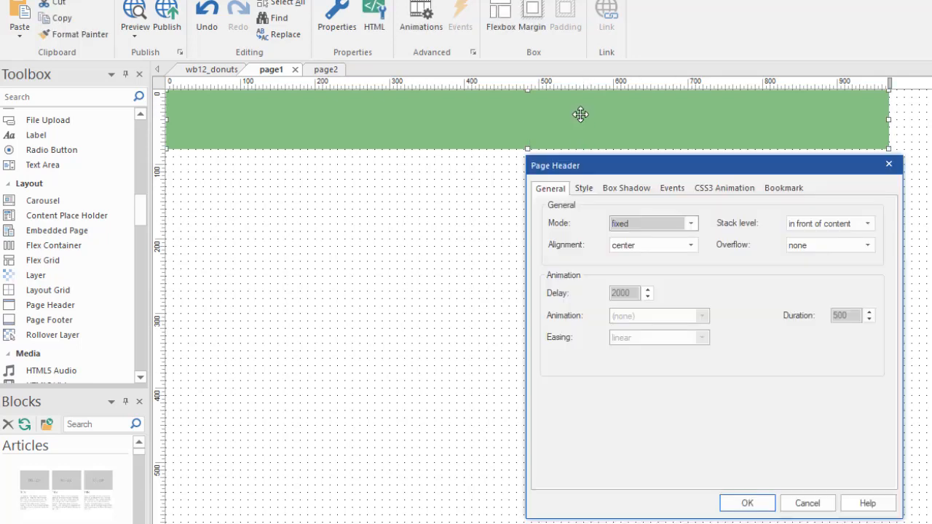
left_click_drag(622, 171, 541, 115)
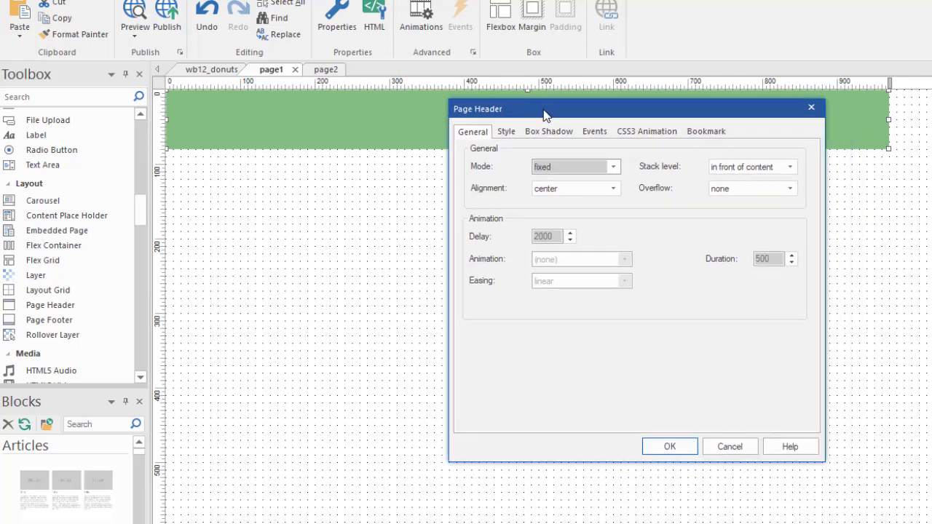
left_click(629, 135)
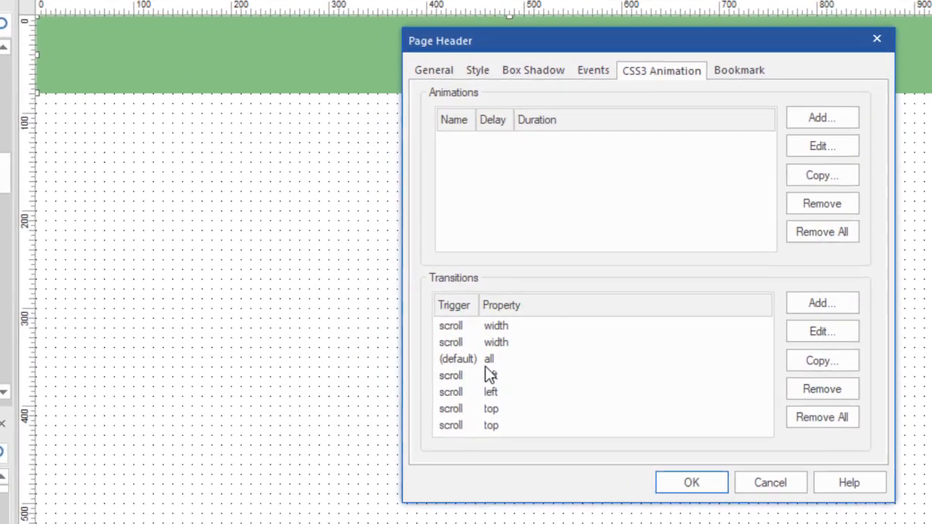
Review the page header's default transition for all properties and close it with its settings kept
left_click(487, 358)
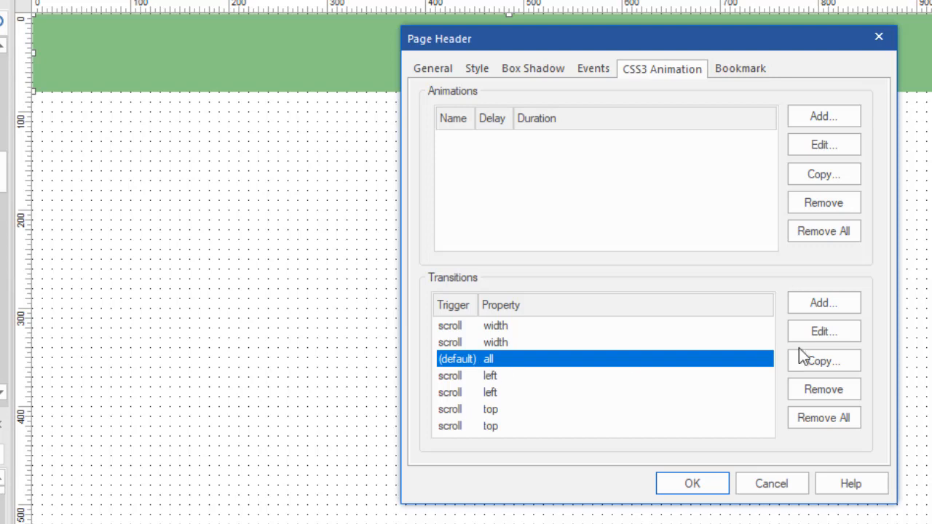
left_click(852, 337)
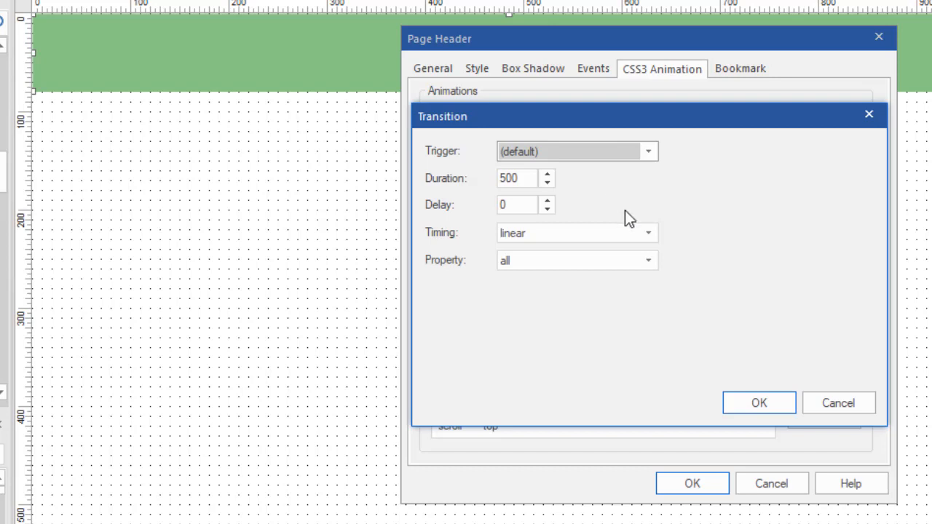
left_click(648, 264)
left_click(649, 266)
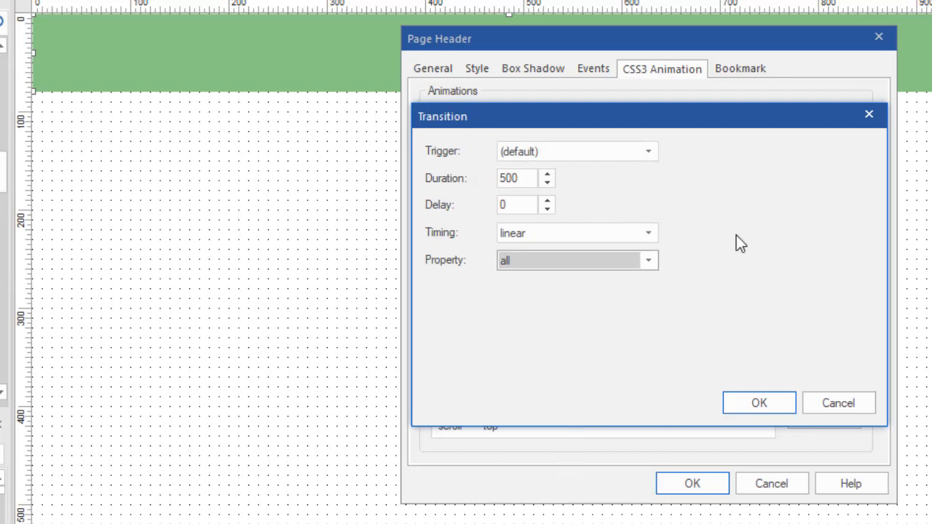
left_click(758, 407)
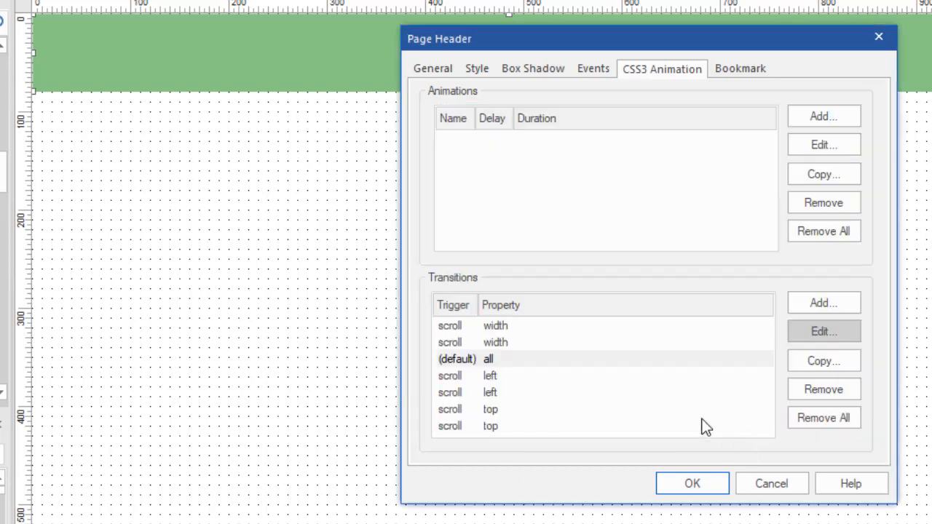
Review the trigger, offset and value settings of the header's two scroll-triggered width transitions
double_click(499, 329)
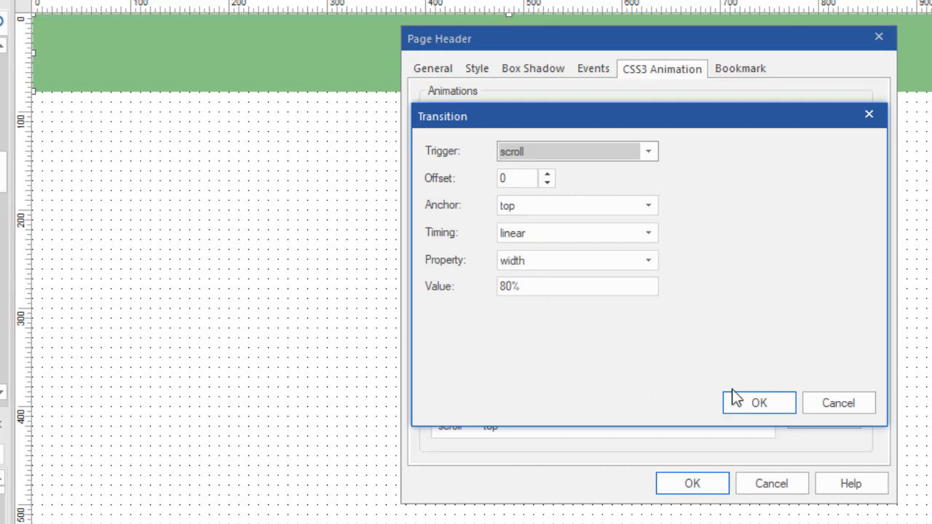
left_click(770, 402)
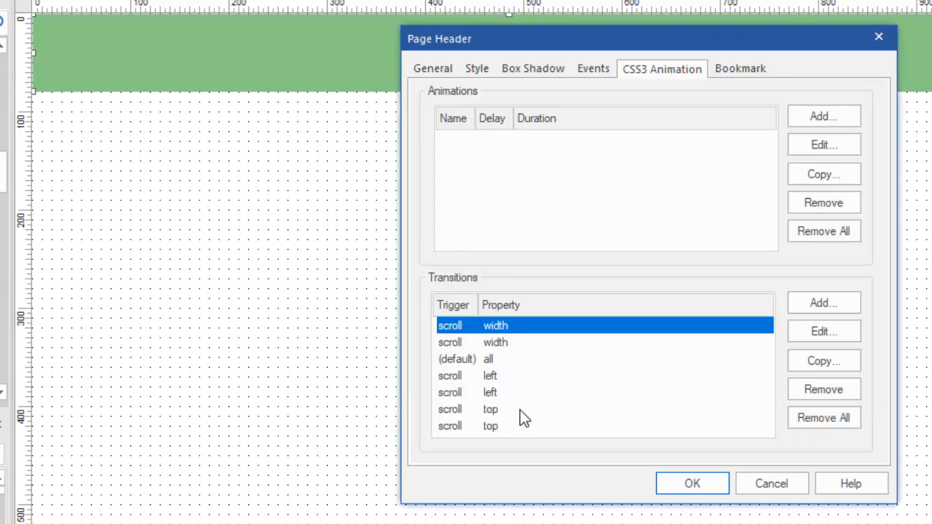
double_click(497, 345)
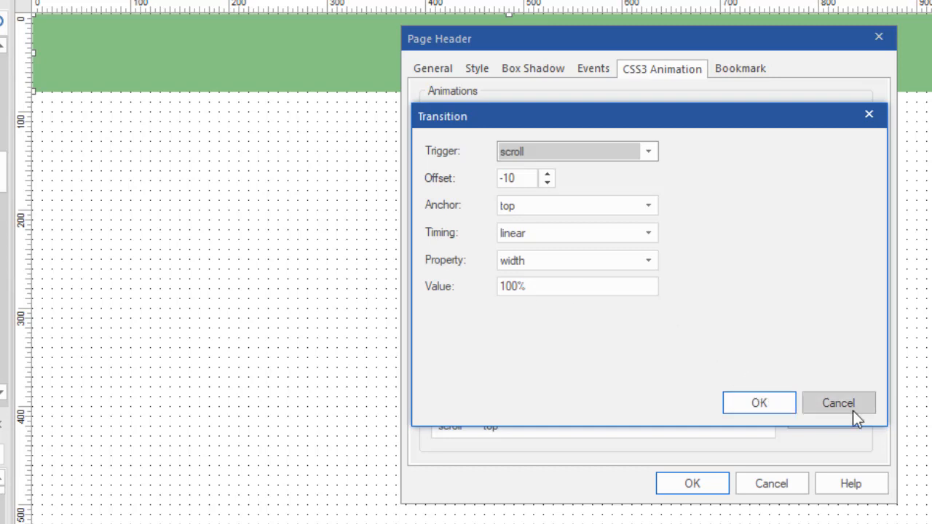
left_click(808, 408)
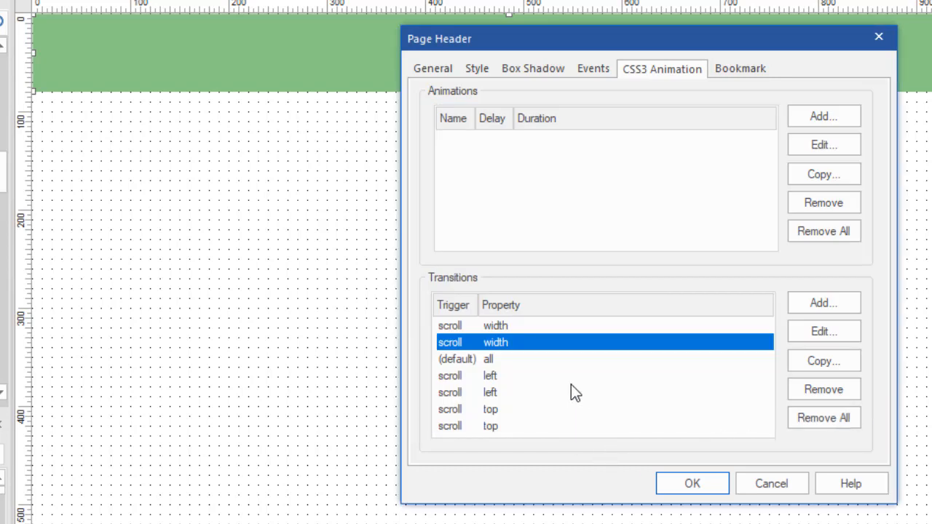
Review the offset, anchor and value settings of the header's two scroll-triggered left transitions
double_click(493, 375)
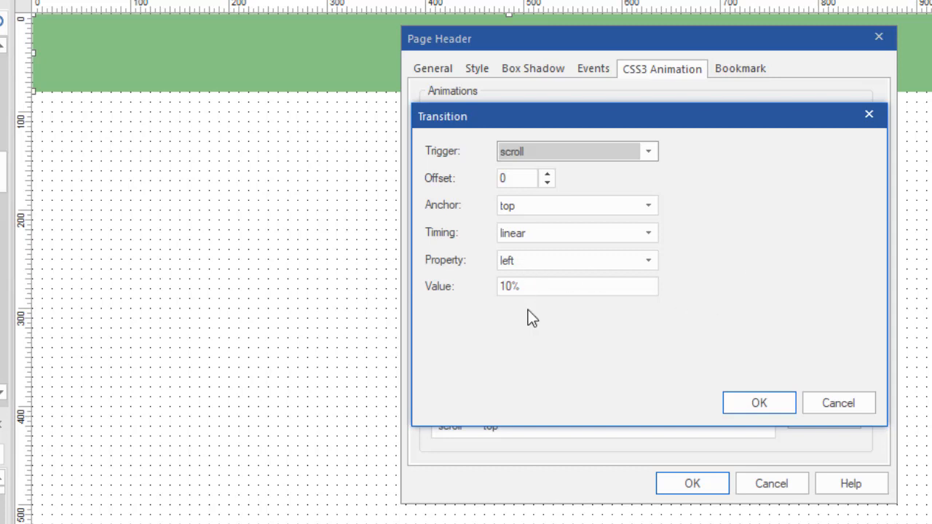
left_click(766, 402)
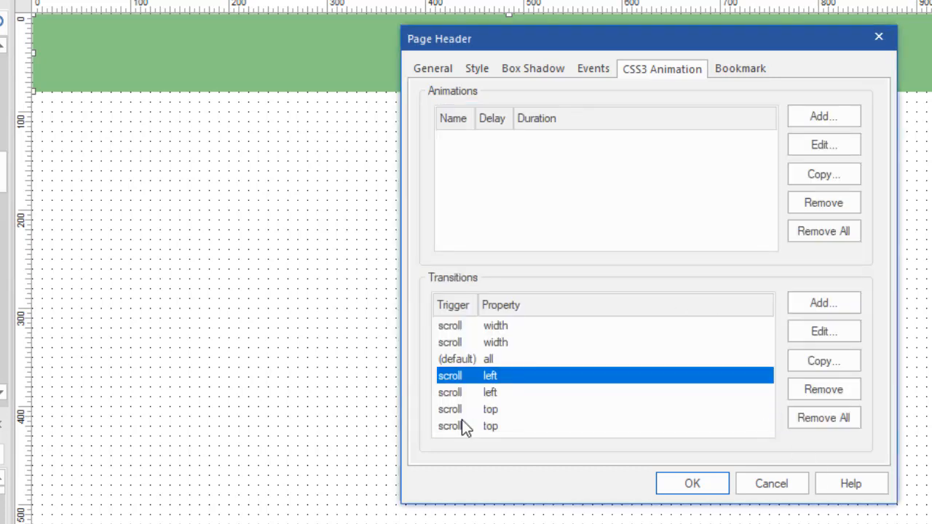
double_click(484, 397)
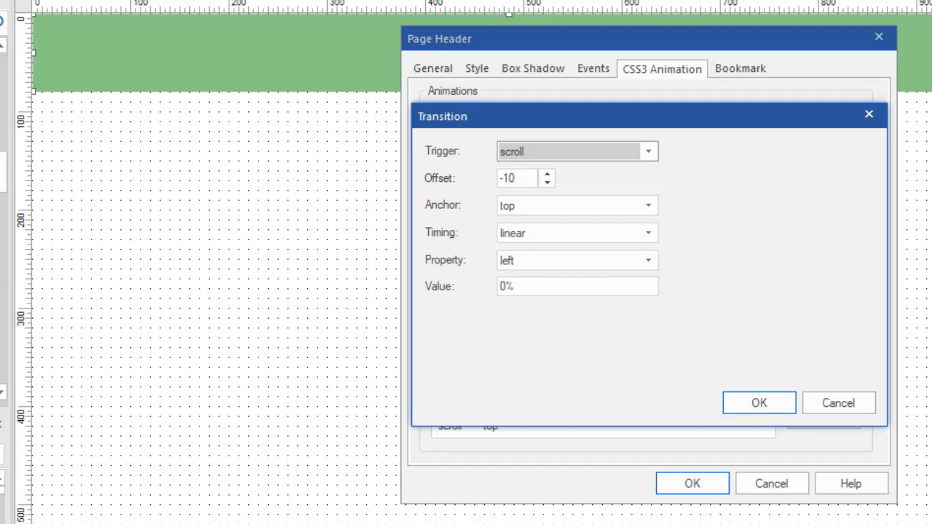
left_click(759, 401)
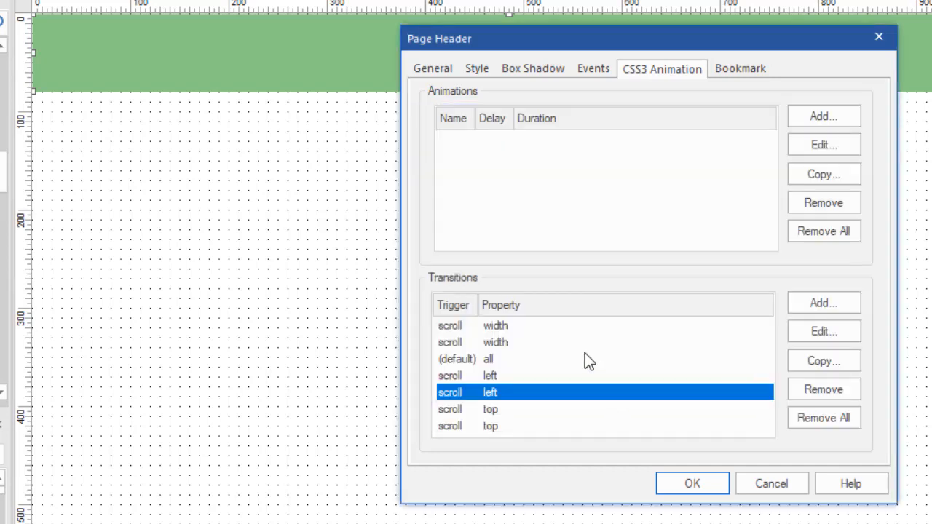
Review the offset, anchor and value settings of the header's two scroll-triggered top transitions and close the header properties with settings kept
double_click(497, 415)
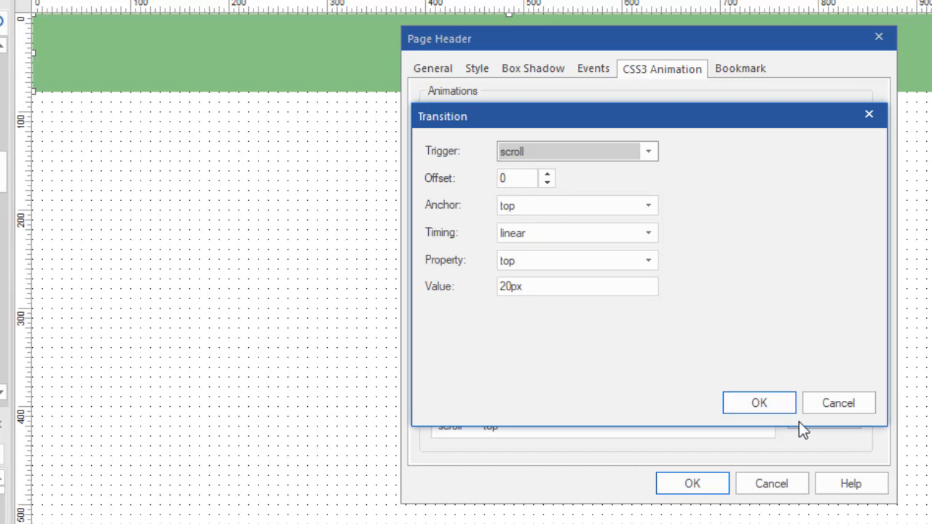
left_click(761, 402)
left_click(489, 427)
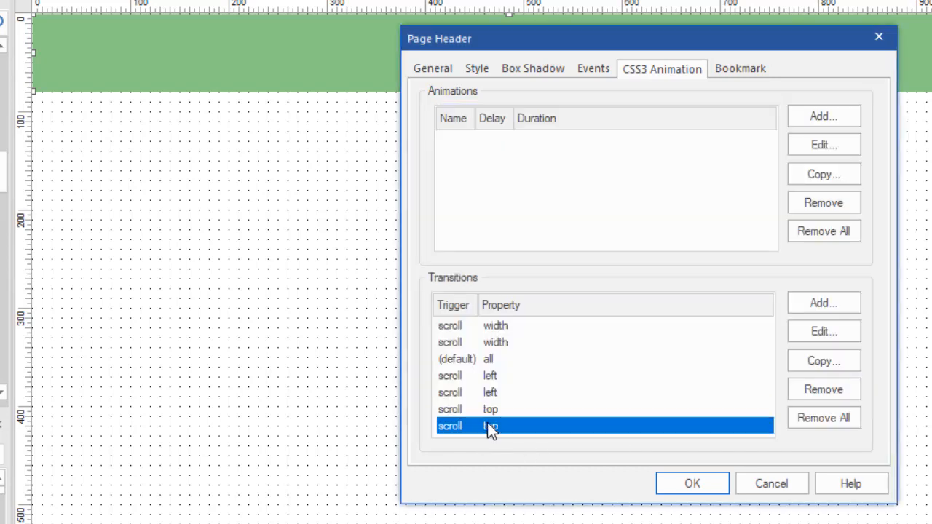
double_click(490, 427)
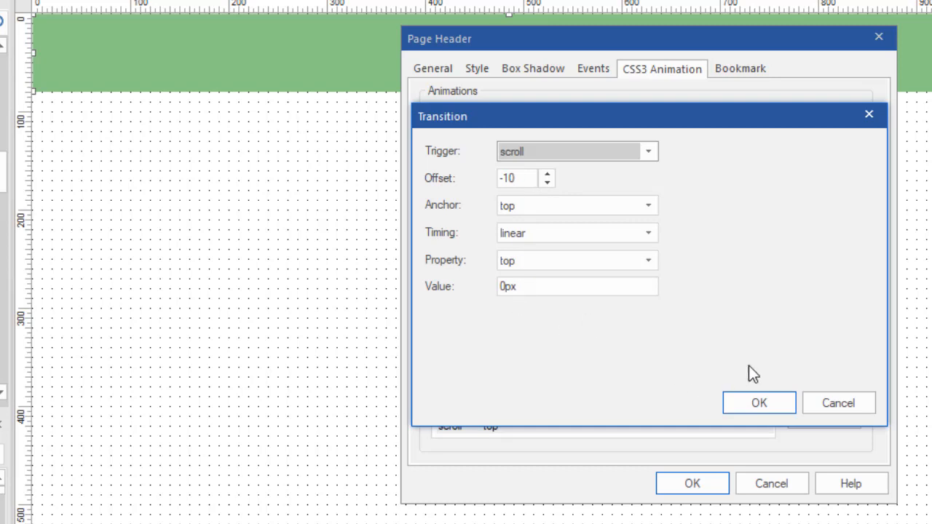
left_click(761, 401)
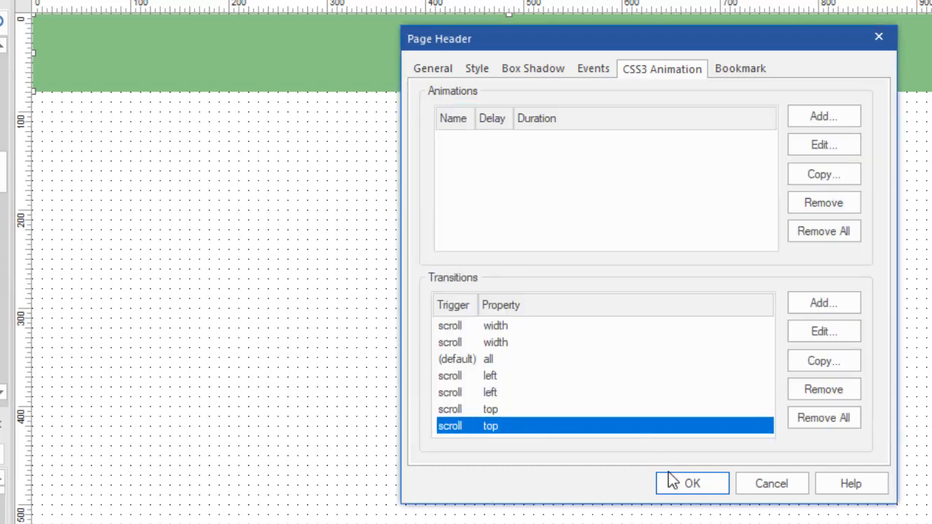
left_click(693, 484)
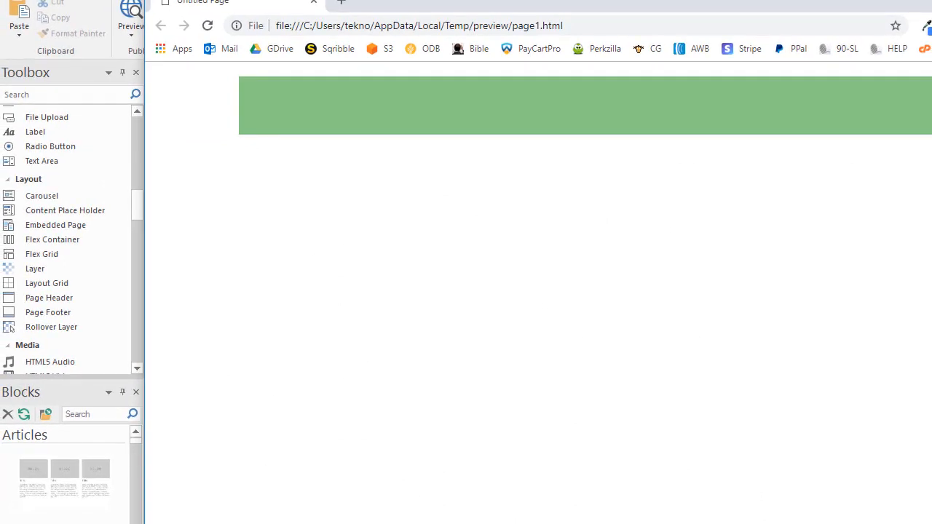
Examine how the green header changes width and position on scroll in the page1 browser preview, and return to the page editor
left_click_drag(931, 3, 857, 1)
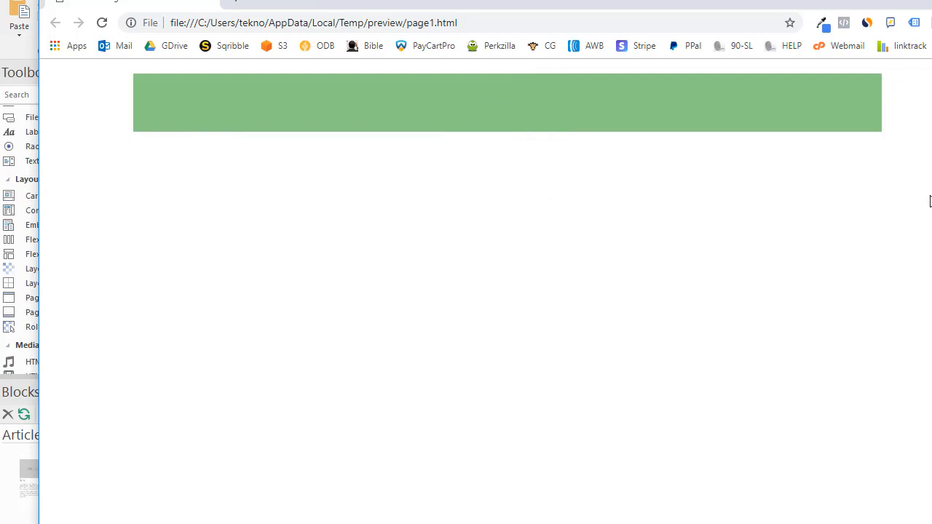
scroll(931, 202, "down", 1)
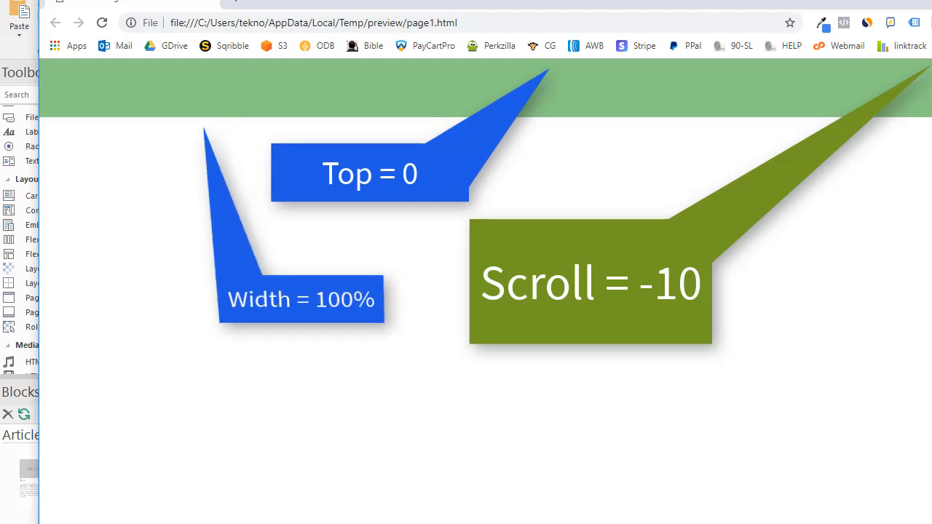
left_click_drag(836, 0, 809, 1)
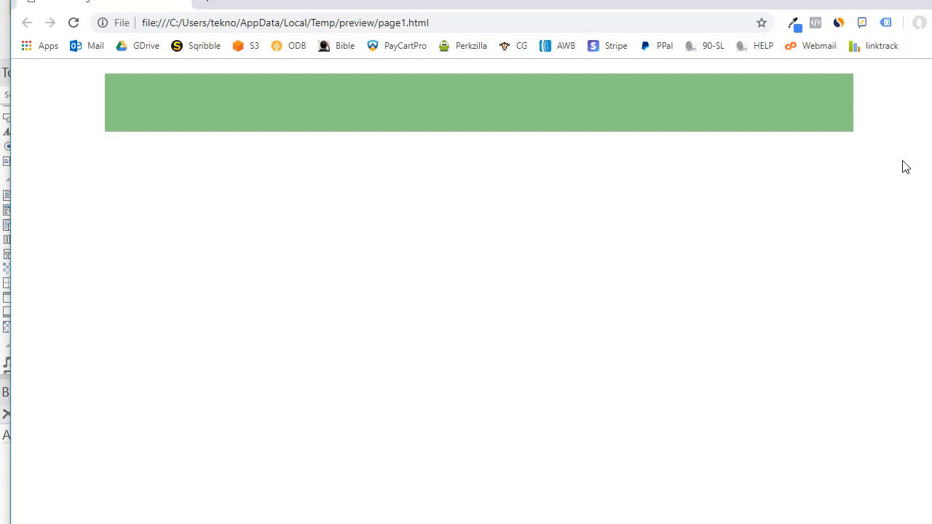
key("alt+Tab")
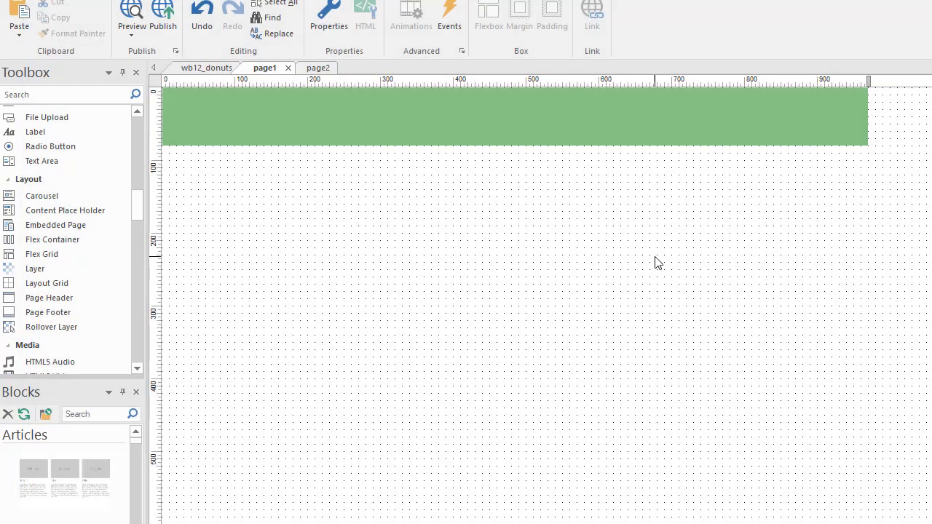
Review the CSS3 animation settings of the chef hat logo on the wb12_donuts page and close them without changes
left_click(215, 68)
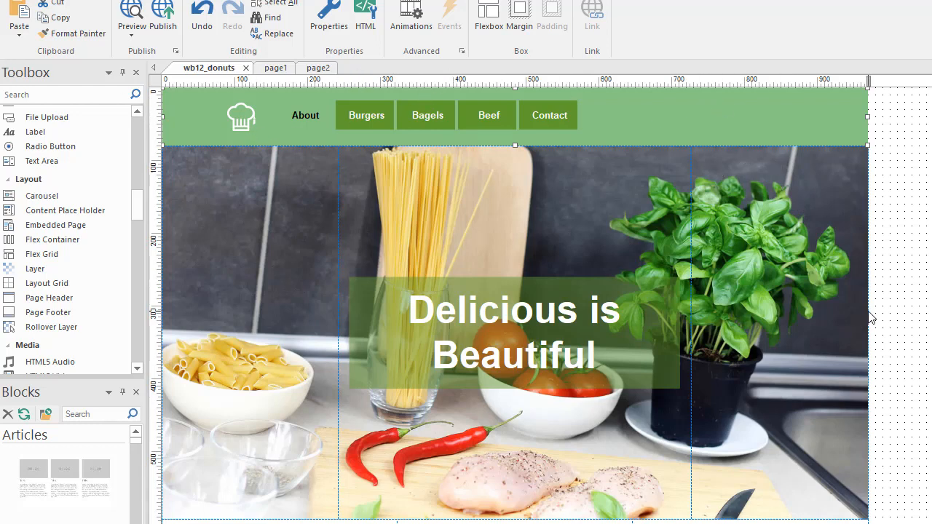
double_click(251, 122)
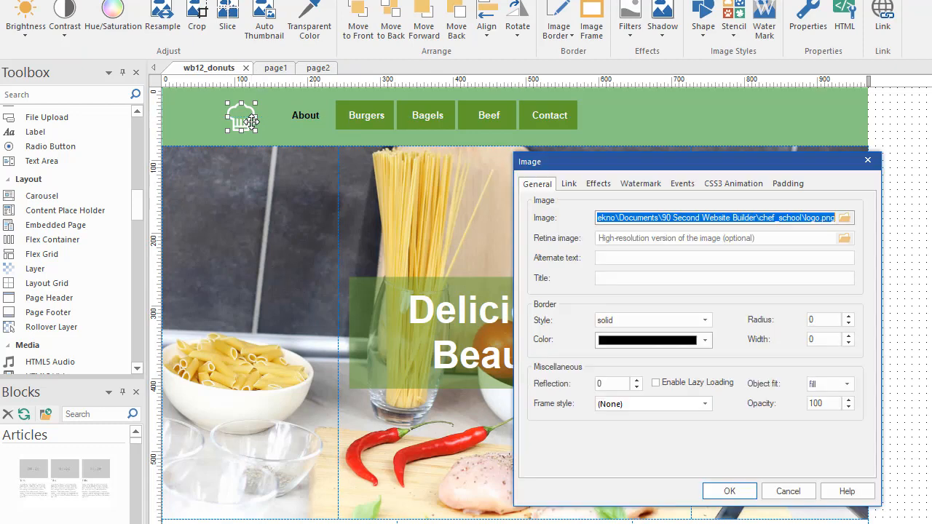
left_click(729, 186)
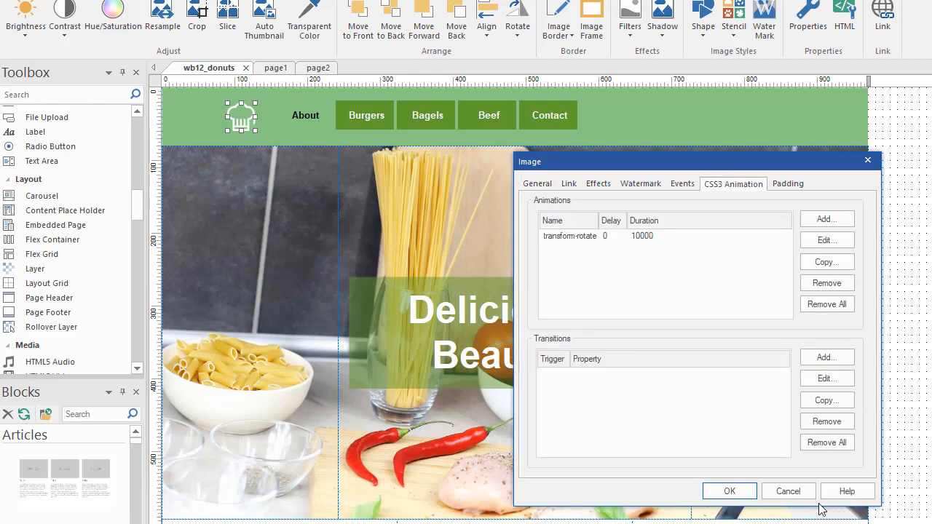
left_click(788, 492)
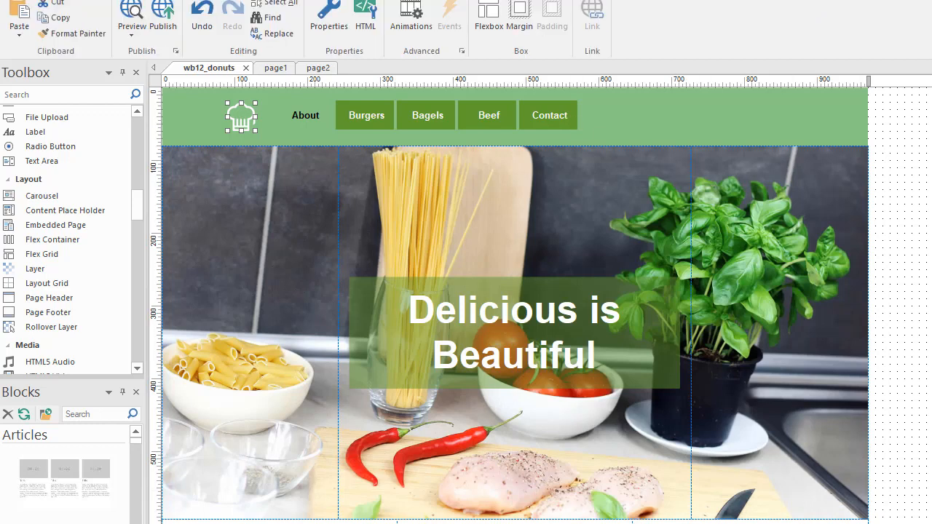
left_click(915, 214)
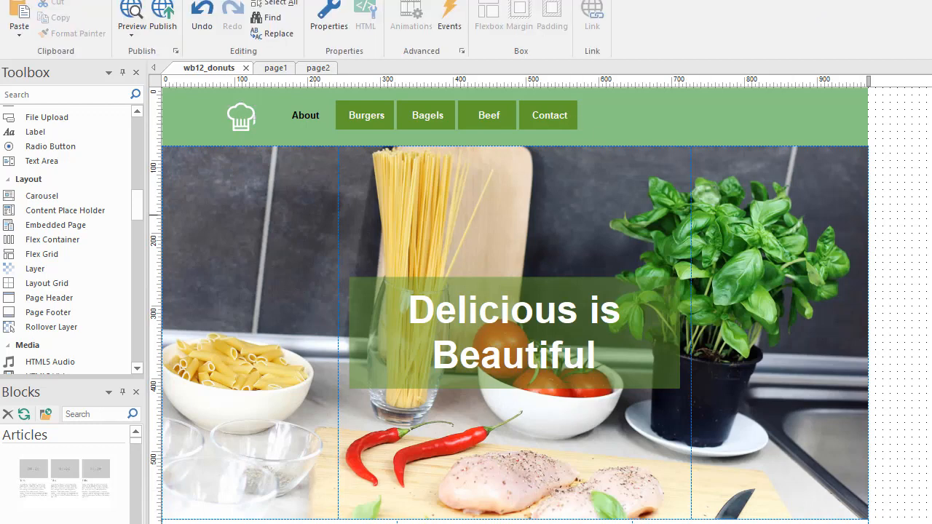
Preview the wb12_donuts page in the browser and examine how its header and logo behave while scrolling down and back up
key("F5")
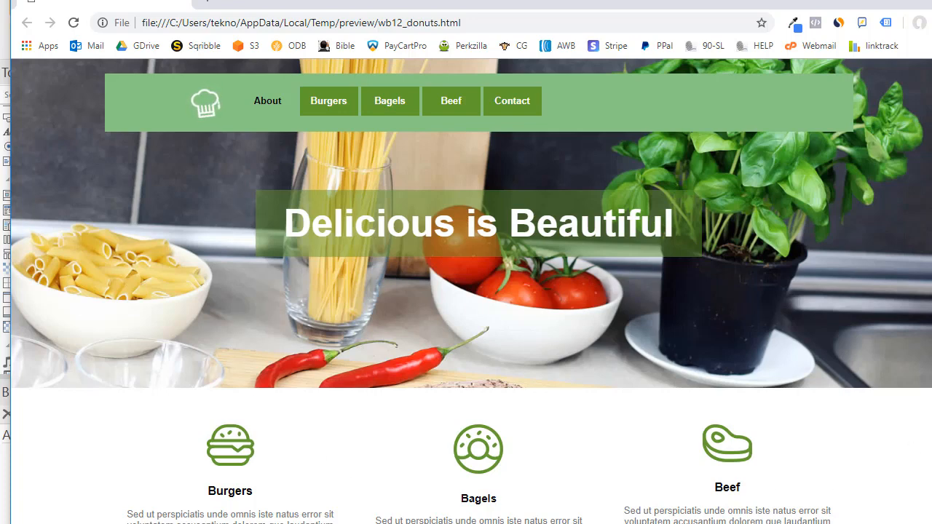
scroll(466, 291, "down", 3)
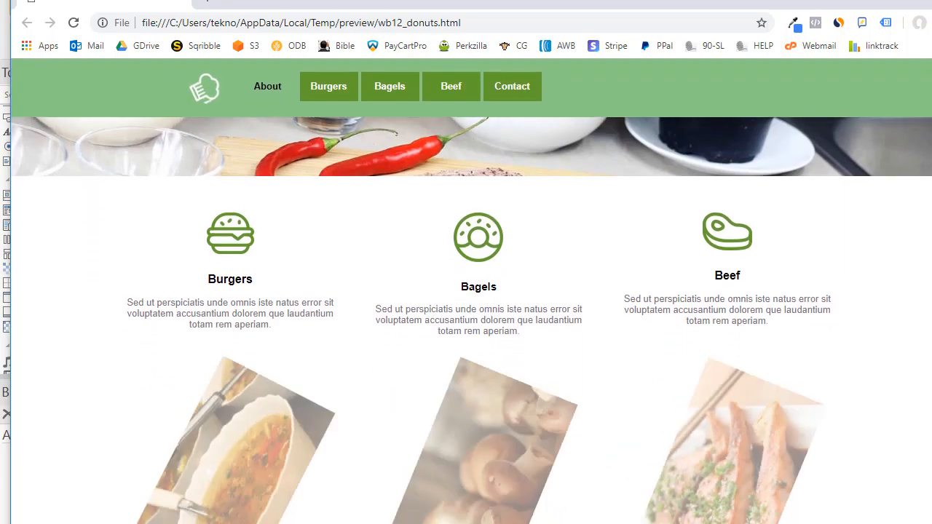
scroll(466, 292, "up", 3)
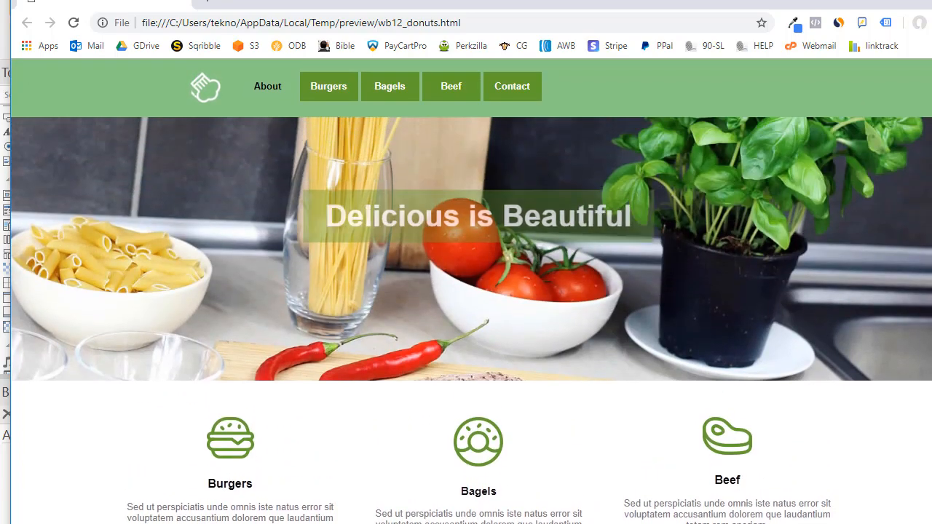
scroll(466, 291, "down", 3)
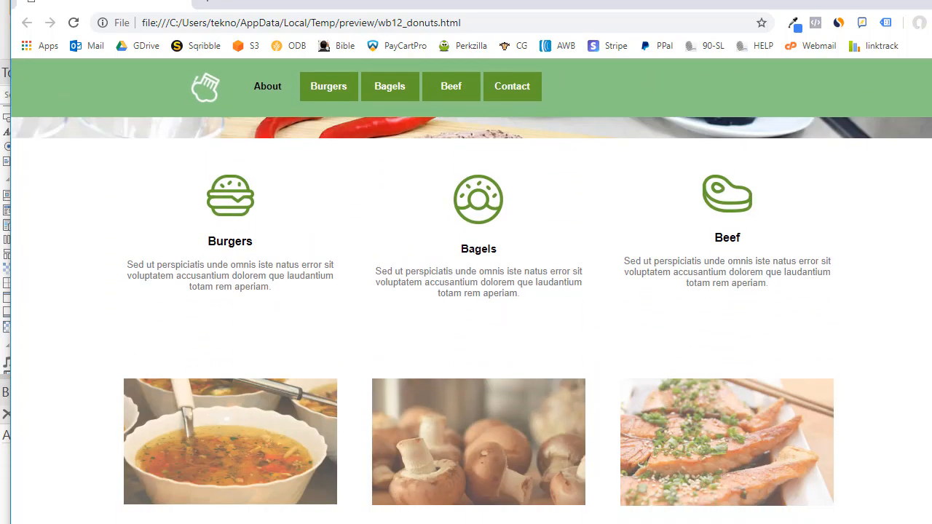
scroll(466, 291, "up", 3)
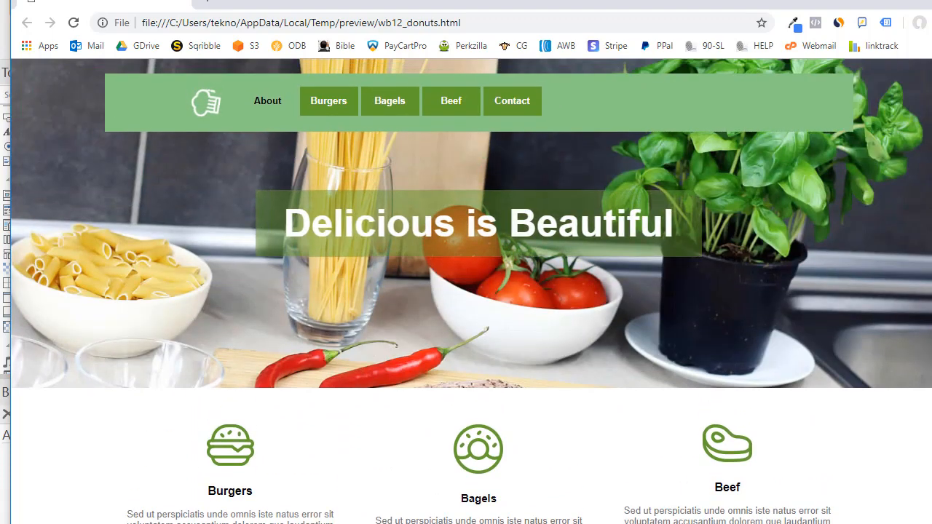
scroll(466, 291, "down", 3)
scroll(467, 292, "down", 1)
scroll(466, 291, "up", 3)
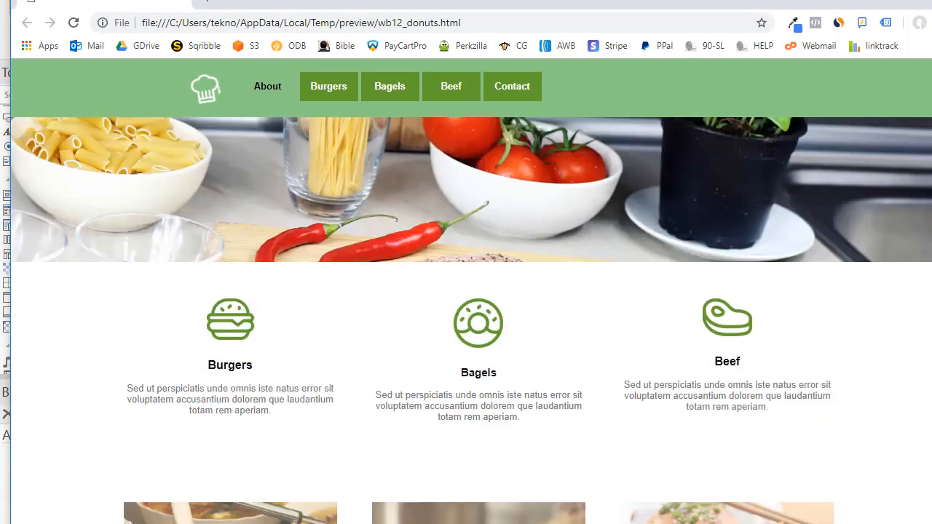
scroll(466, 292, "down", 3)
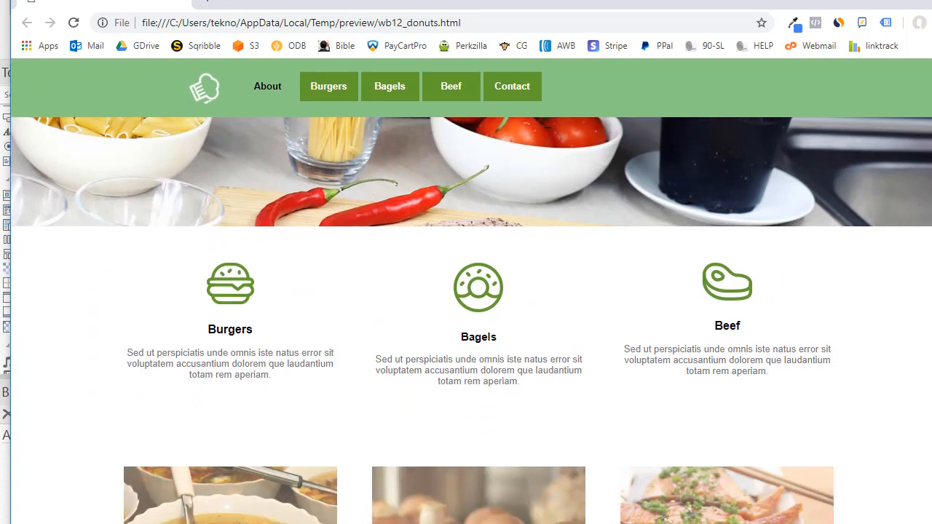
scroll(466, 291, "up", 3)
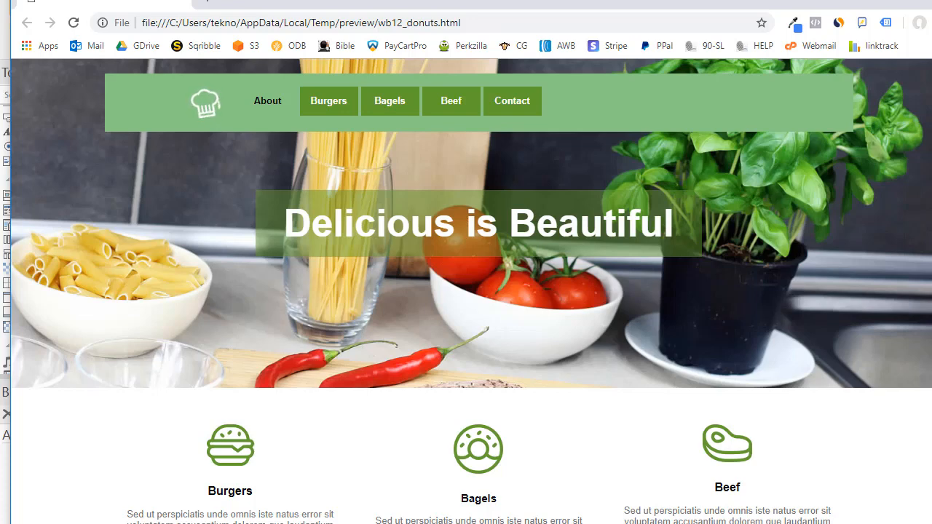
scroll(466, 291, "down", 1)
scroll(466, 291, "up", 1)
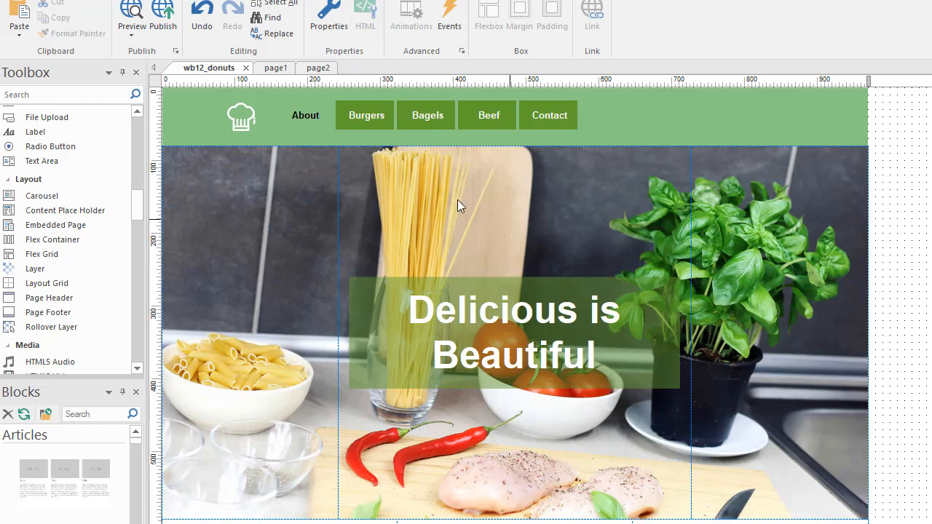
Open the CSS3 animation settings of the fish image on page2 and select its hover transform transition
left_click(313, 69)
double_click(385, 268)
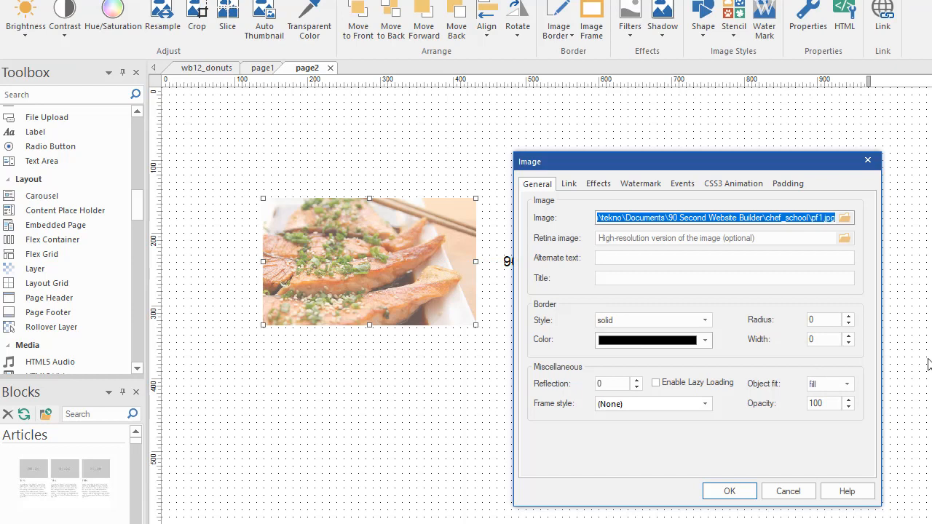
left_click(735, 186)
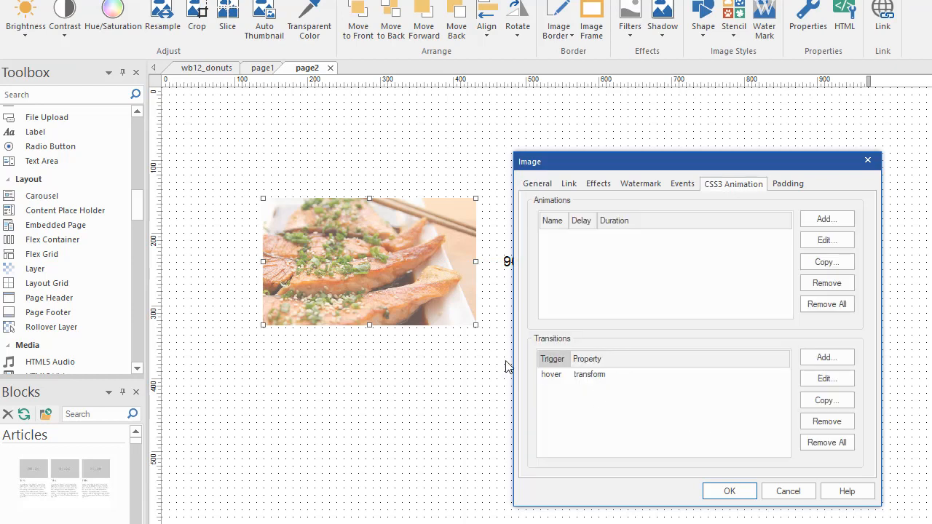
left_click(616, 377)
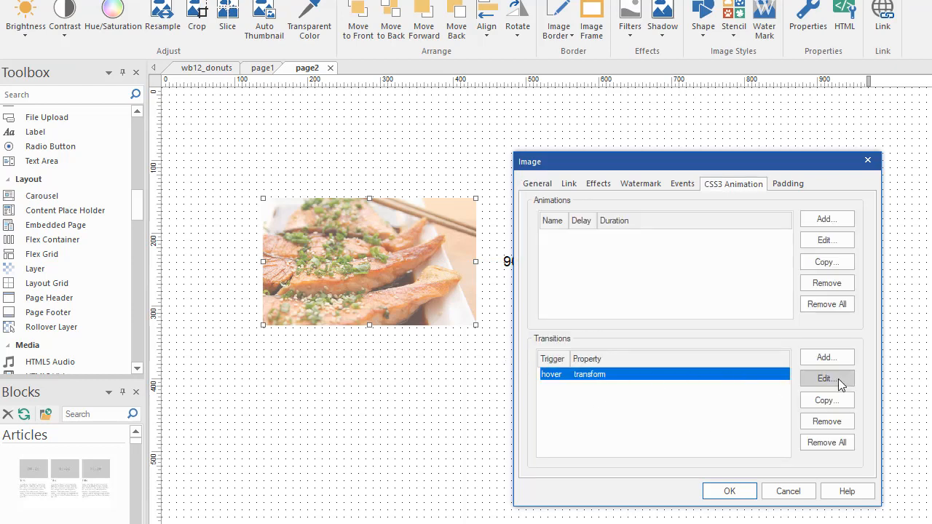
Start a new transition for the fish image and review the available triggers, keeping hover
left_click(823, 359)
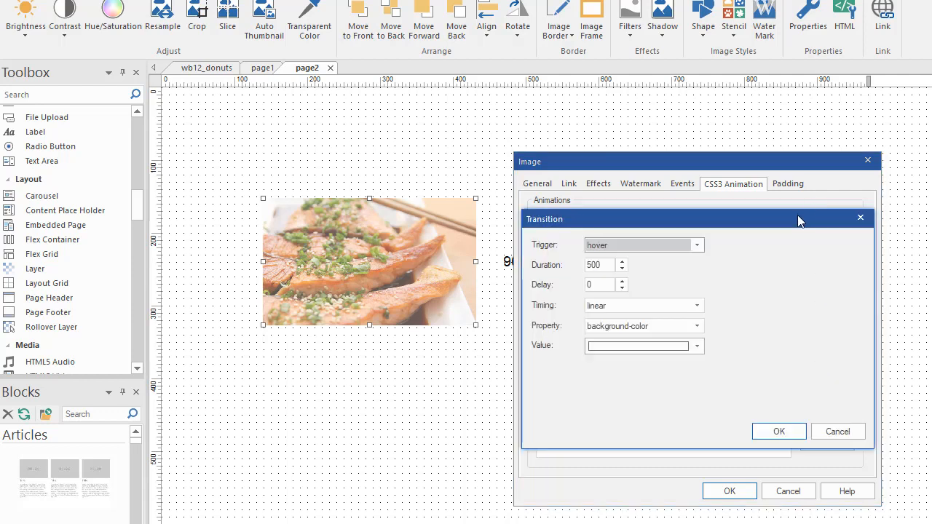
left_click_drag(799, 221, 801, 164)
left_click(697, 194)
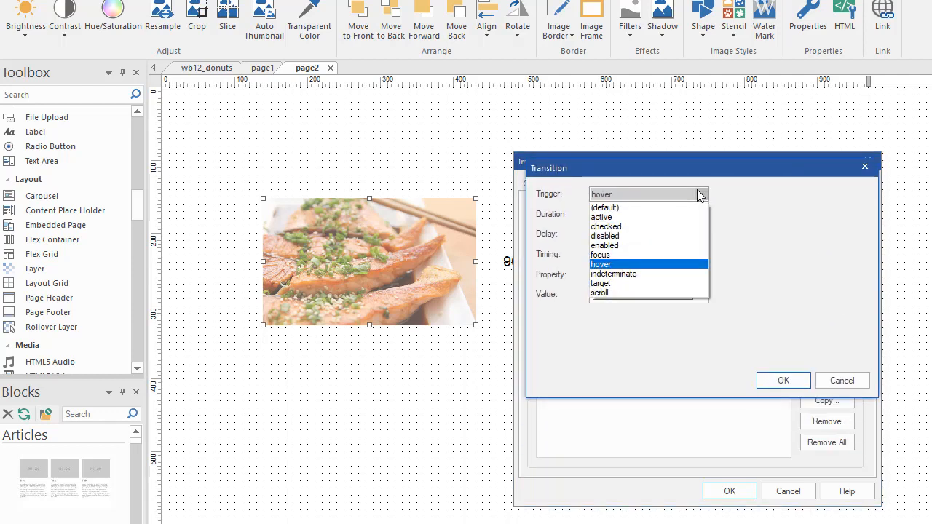
left_click(609, 266)
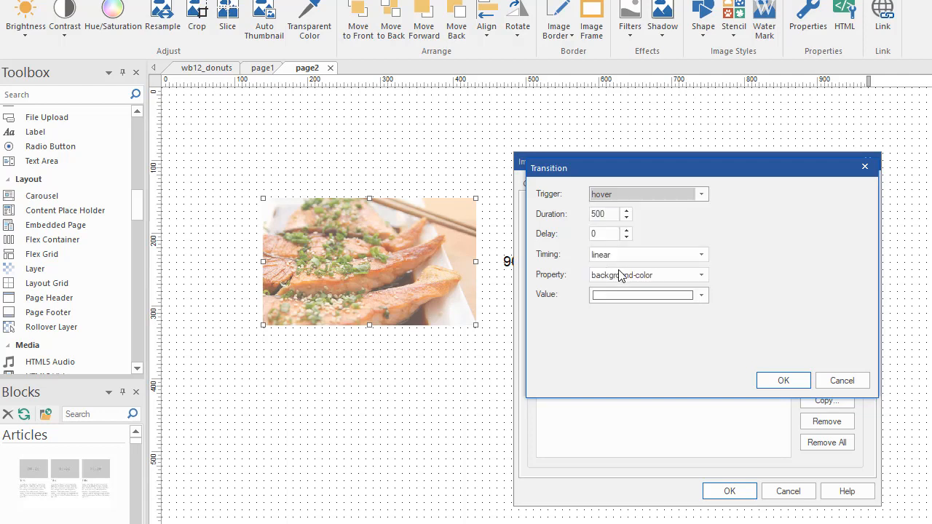
Look through the properties available for the new transition, and cancel both the transition and the image properties
left_click(701, 275)
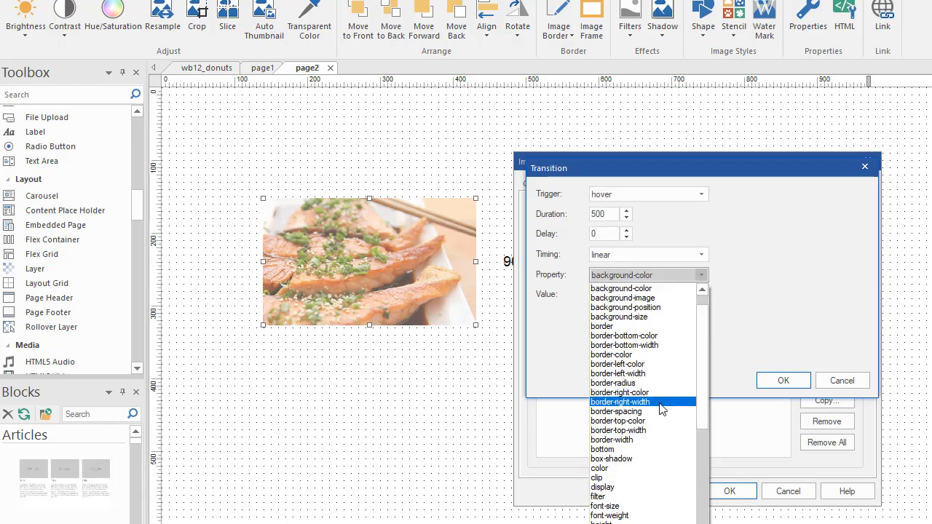
scroll(676, 386, "down", 4)
scroll(675, 392, "down", 4)
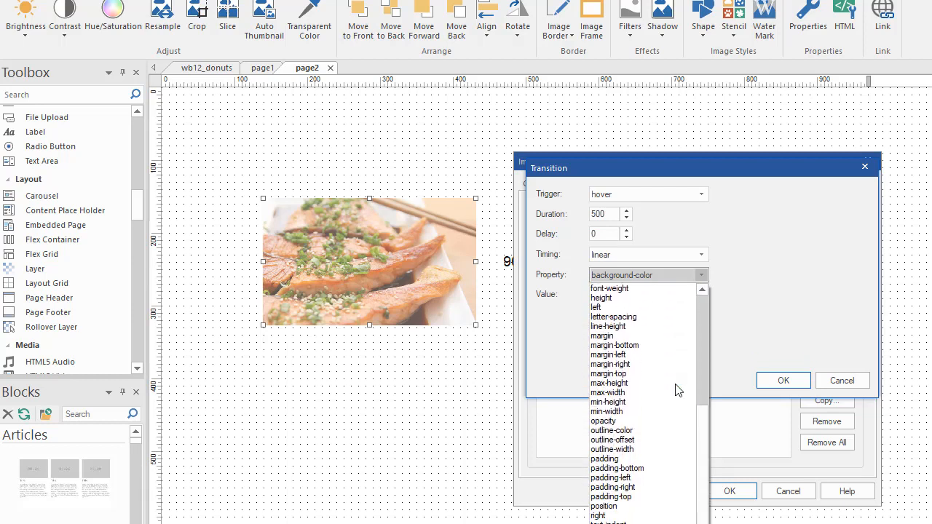
left_click(836, 279)
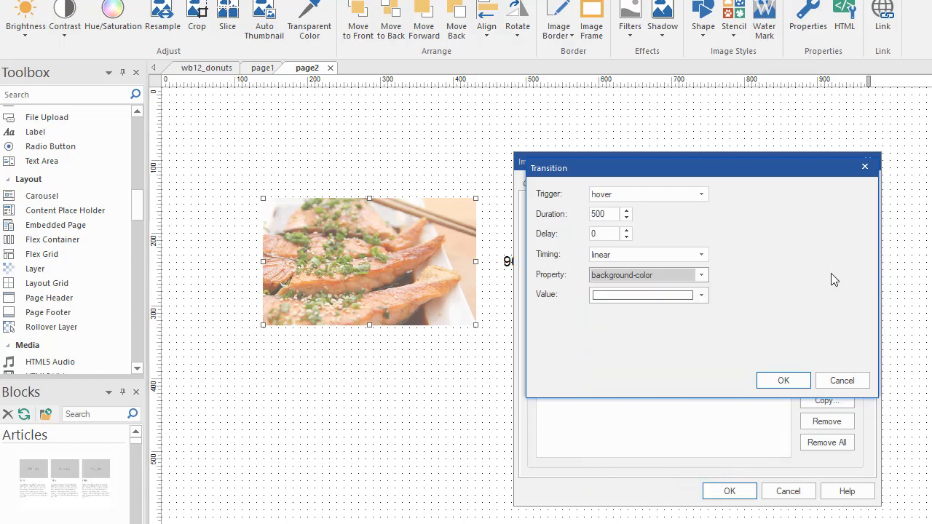
left_click(832, 384)
left_click(790, 492)
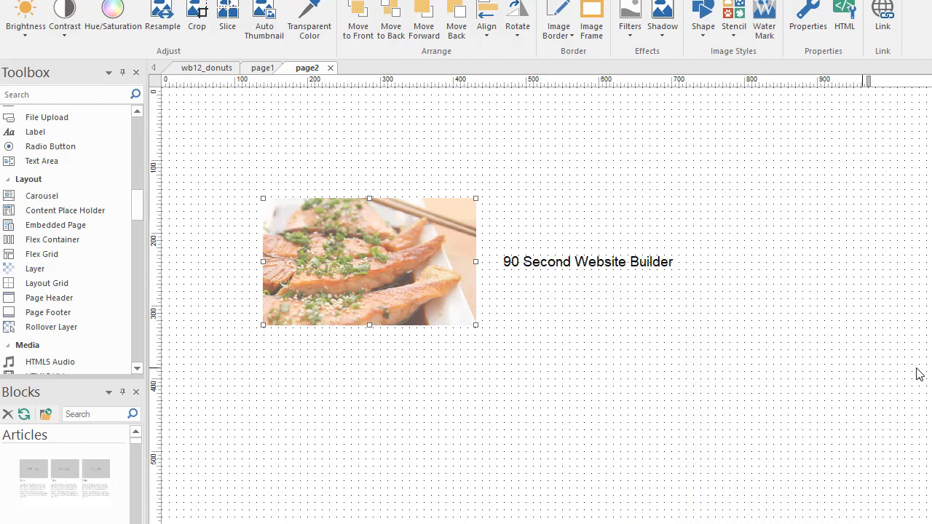
Preview the wb12_donuts page in the browser again and examine the effects down to the Fresh, Organic and Delivery section
left_click(198, 69)
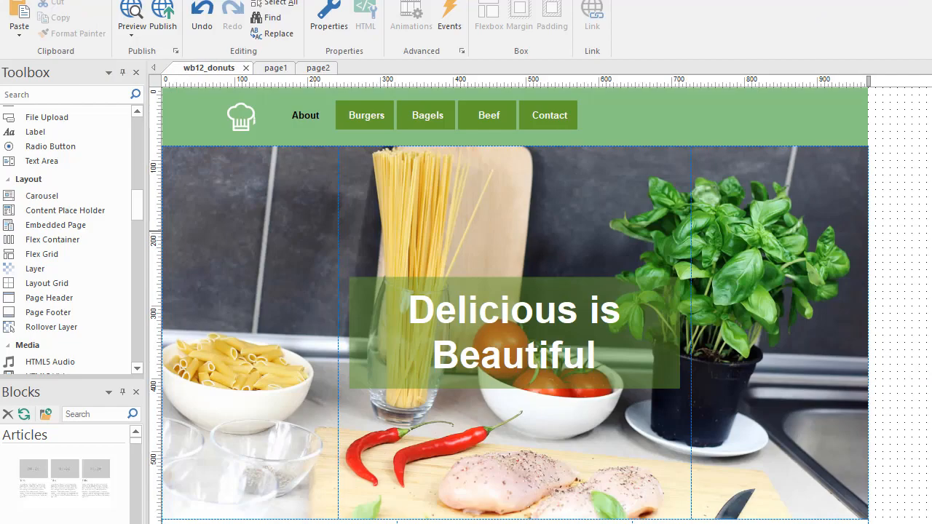
key("F5")
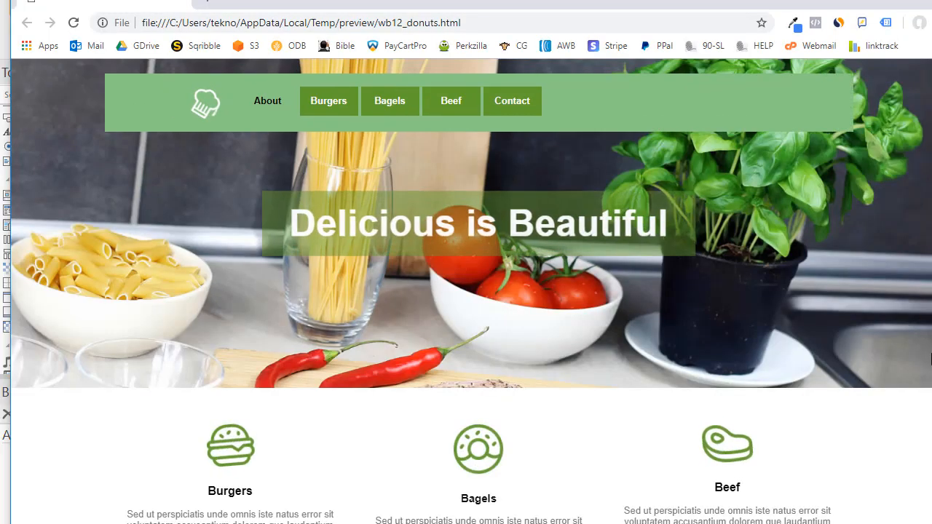
scroll(882, 349, "down", 8)
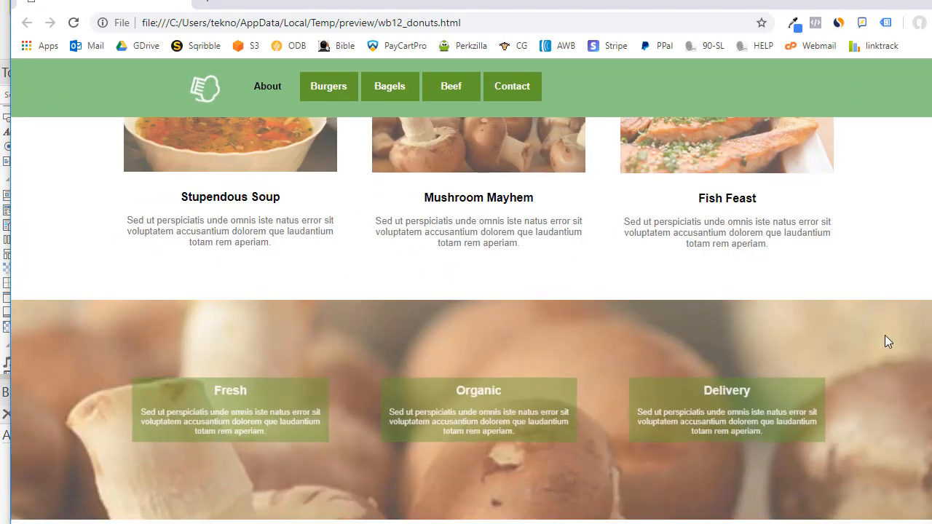